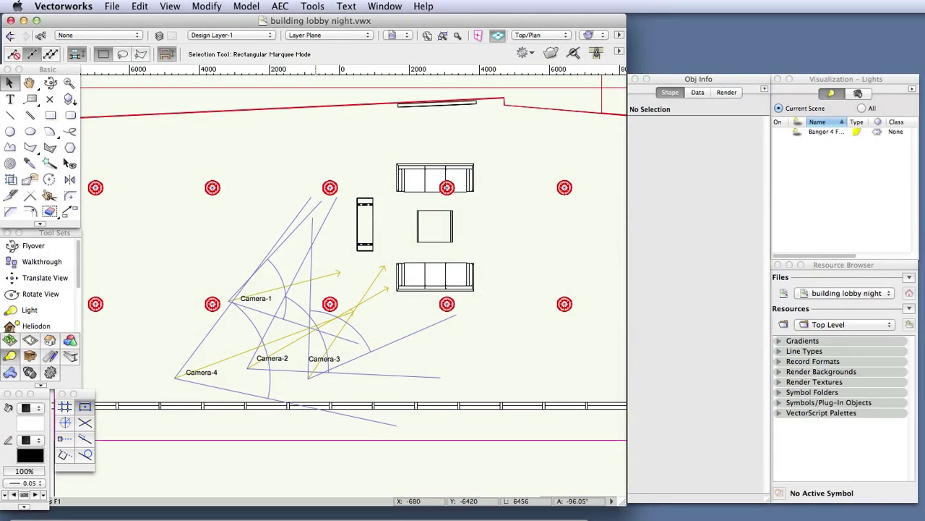
Show the lobby from saved view 1 rendered in OpenGL to examine its existing lighting.
click(403, 36)
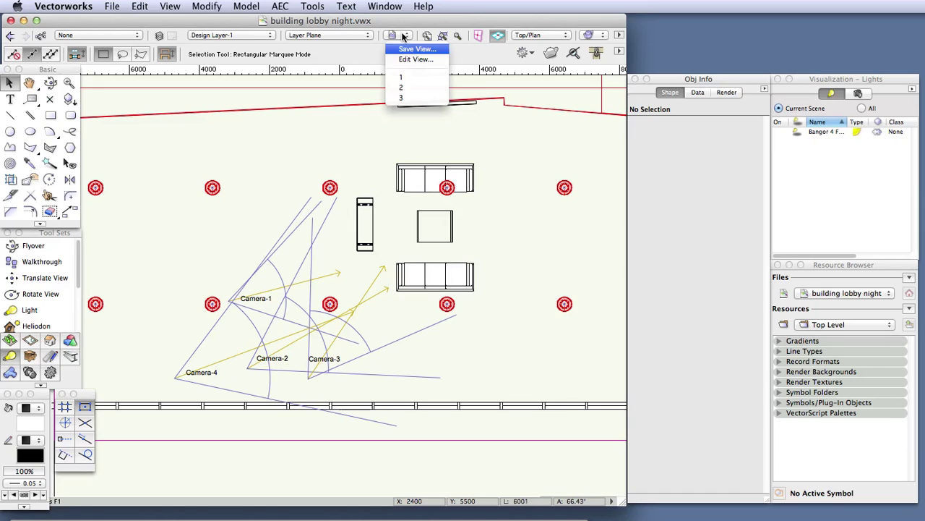
click(402, 77)
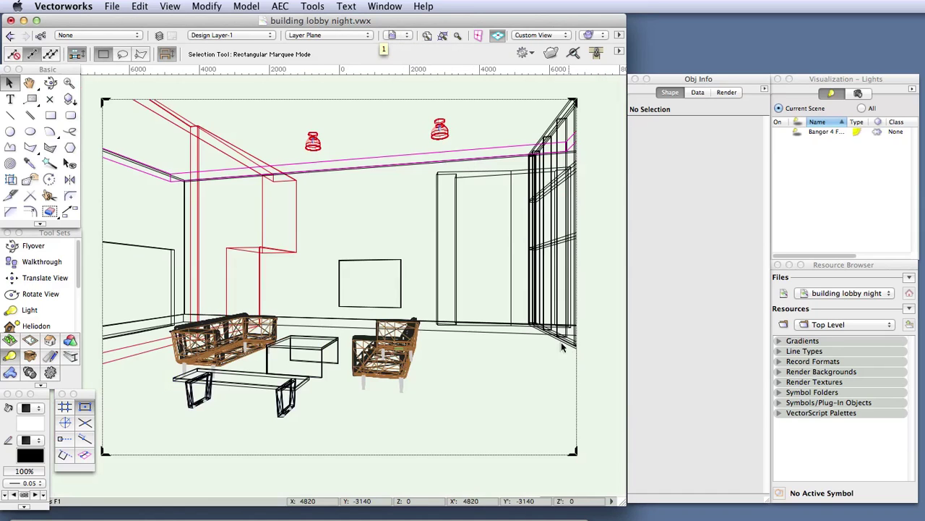
click(594, 35)
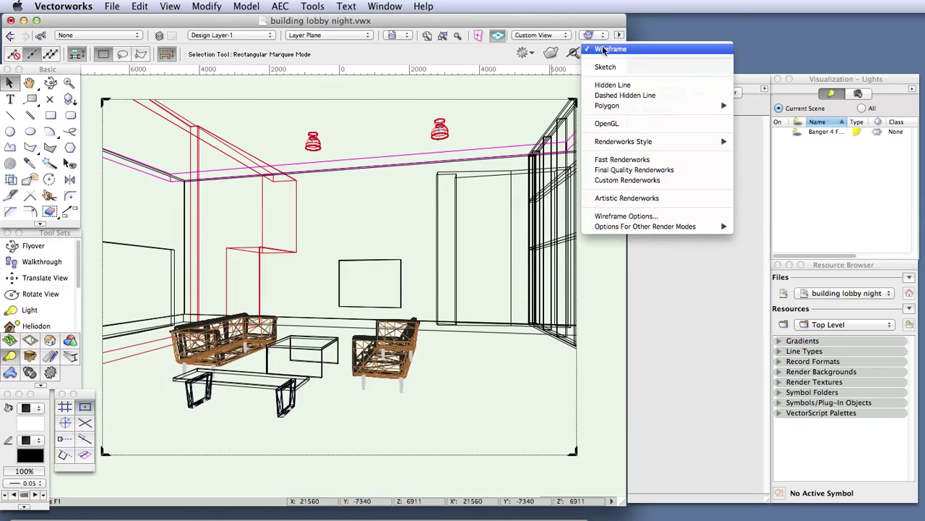
click(623, 124)
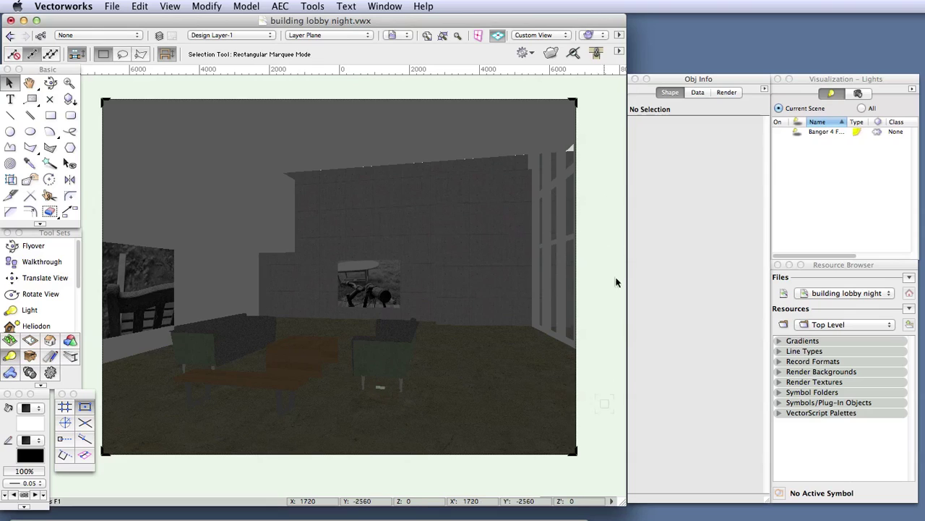
Place a point light in the Top/Plan view at about X 6380, Y 1700, between the two rightmost ceiling fixtures.
click(535, 35)
click(555, 51)
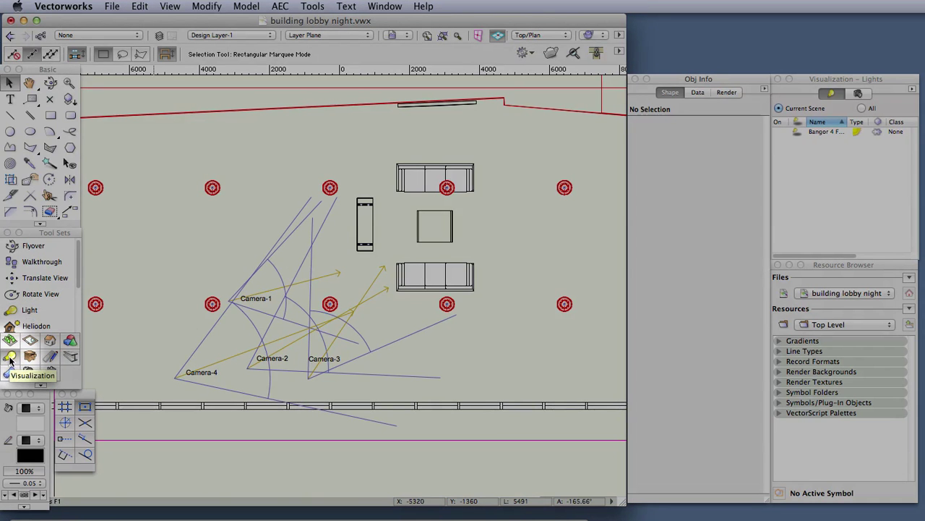
click(10, 357)
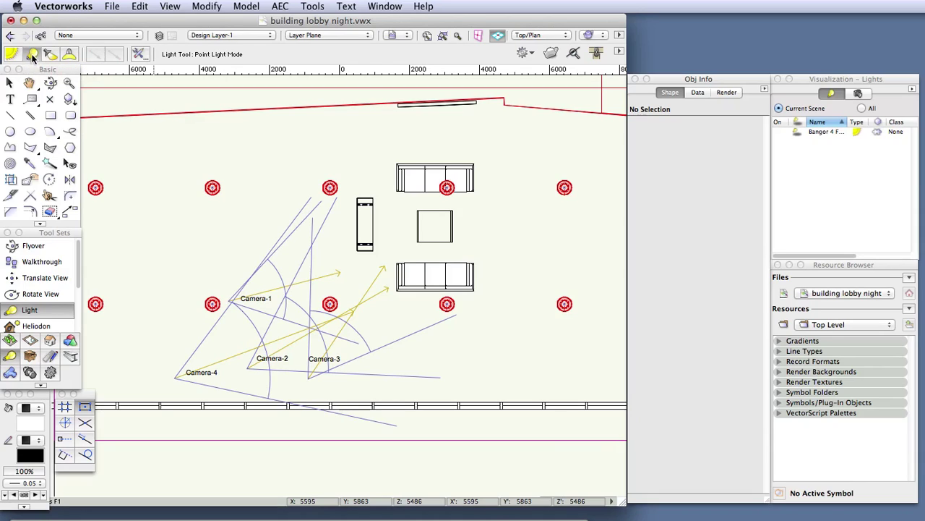
click(33, 56)
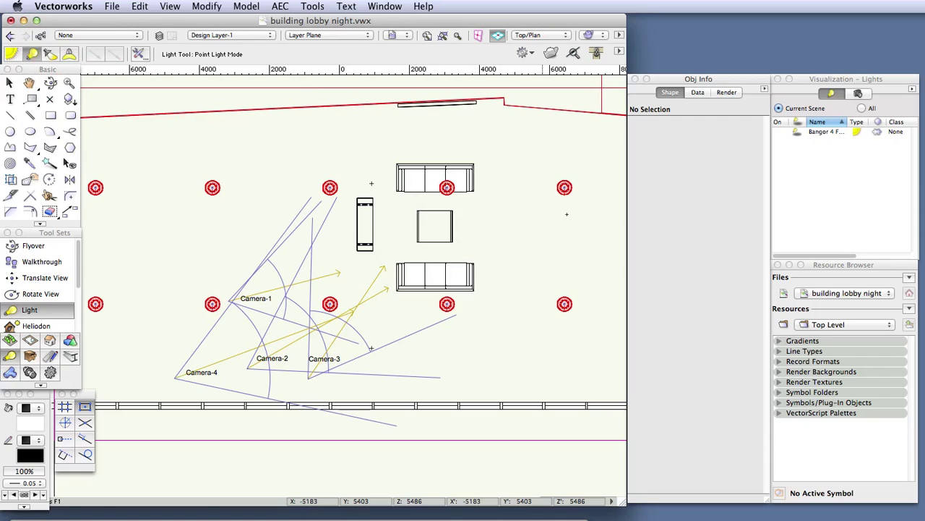
click(563, 217)
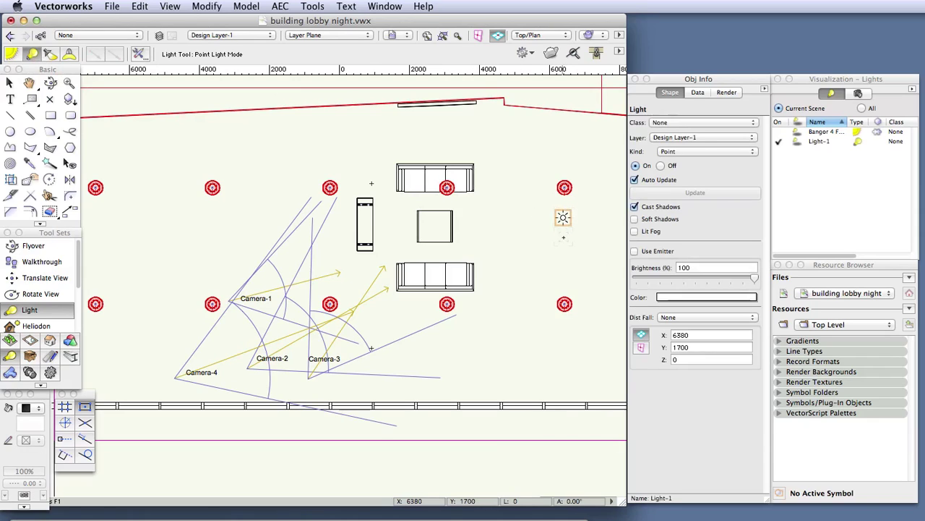
key(x)
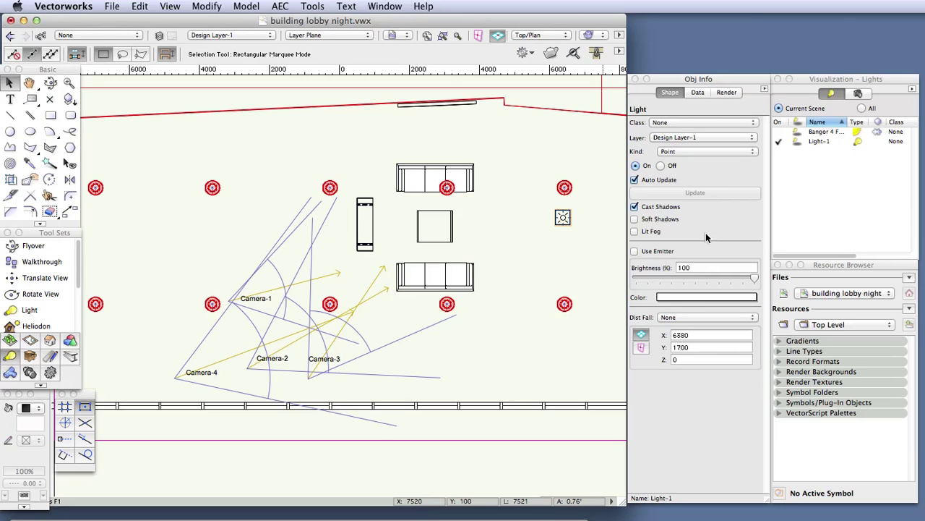
Enable soft shadows for the point light and set its brightness to 150%.
click(636, 219)
click(712, 265)
double_click(683, 268)
text(150)
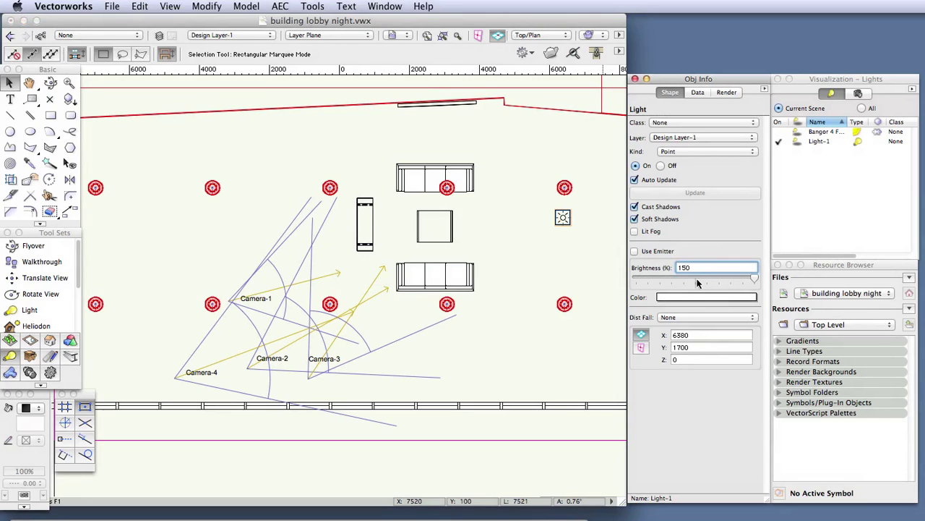
key(Tab)
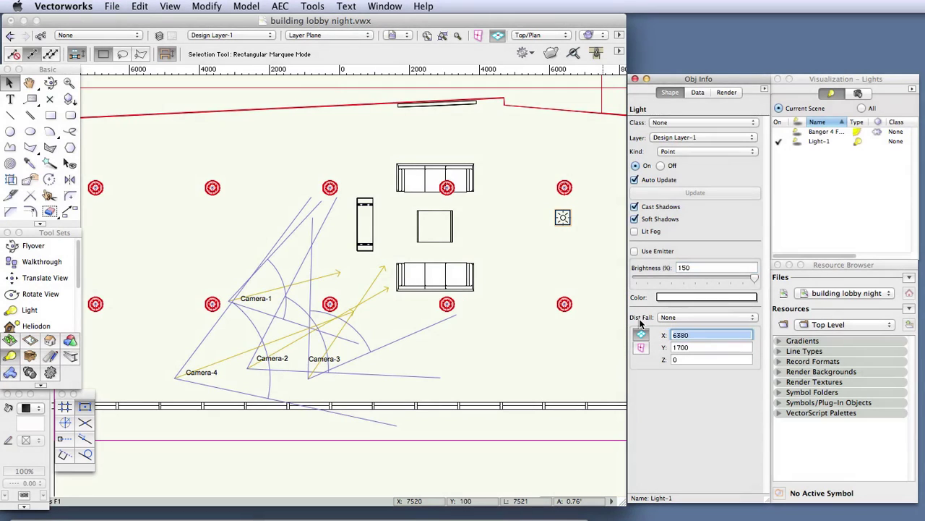
Set the point light's distance falloff to Realistic and its Z height to 5000.
click(677, 318)
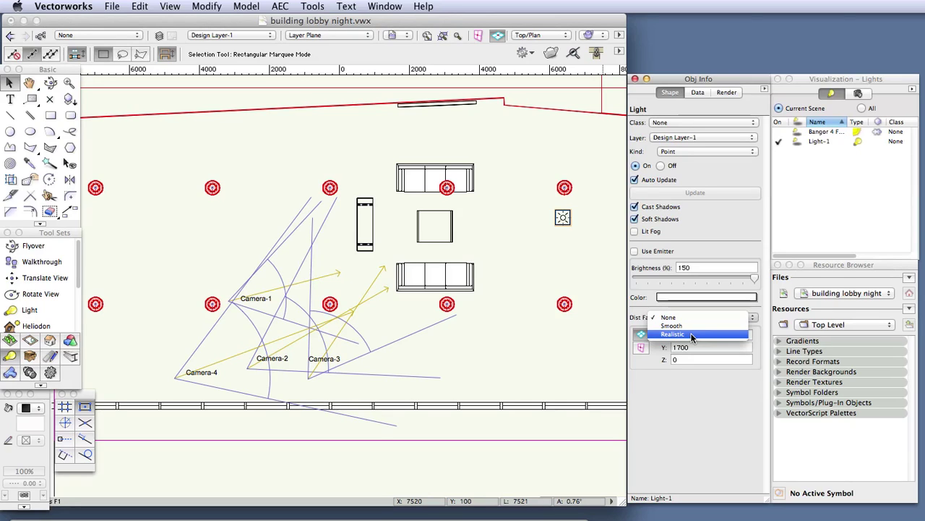
click(692, 336)
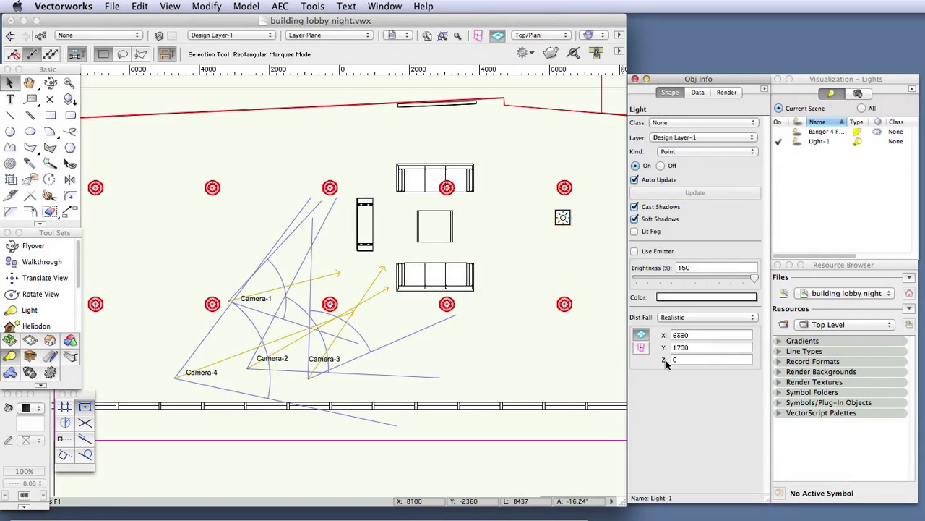
click(683, 360)
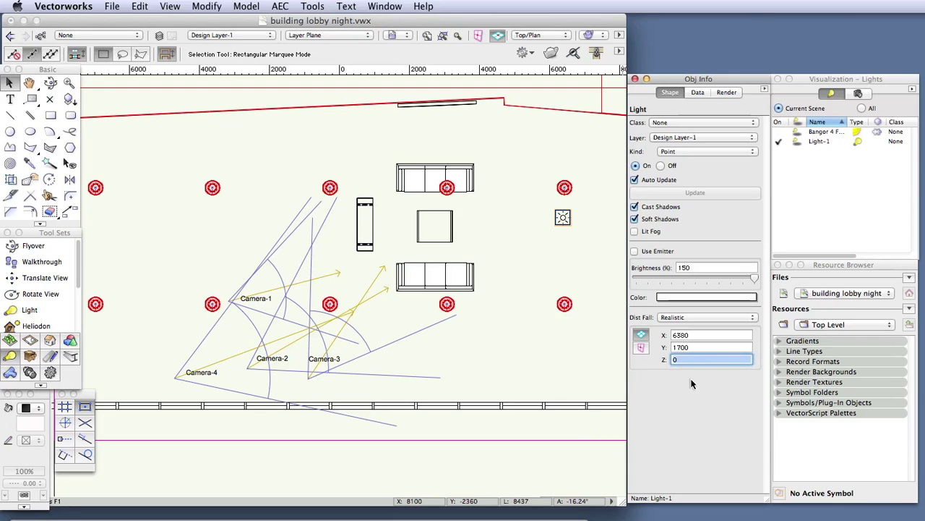
text(5000)
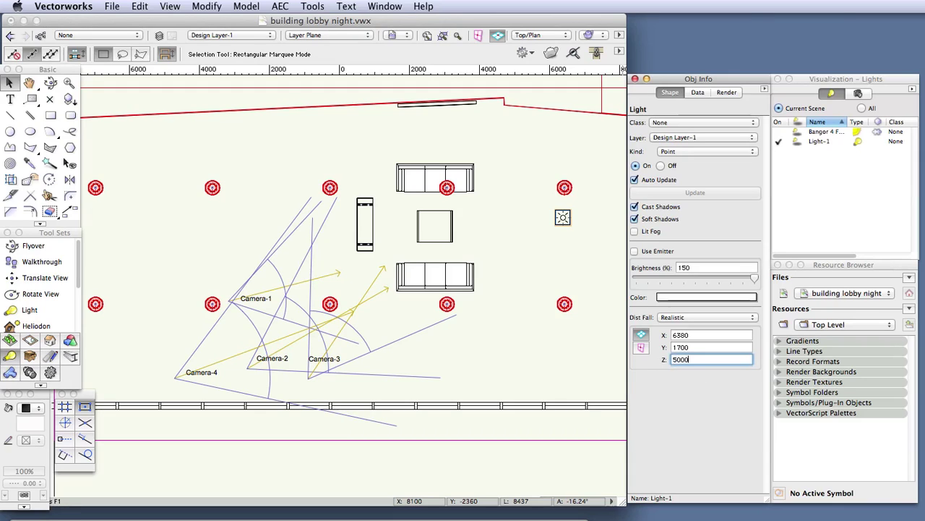
key(Tab)
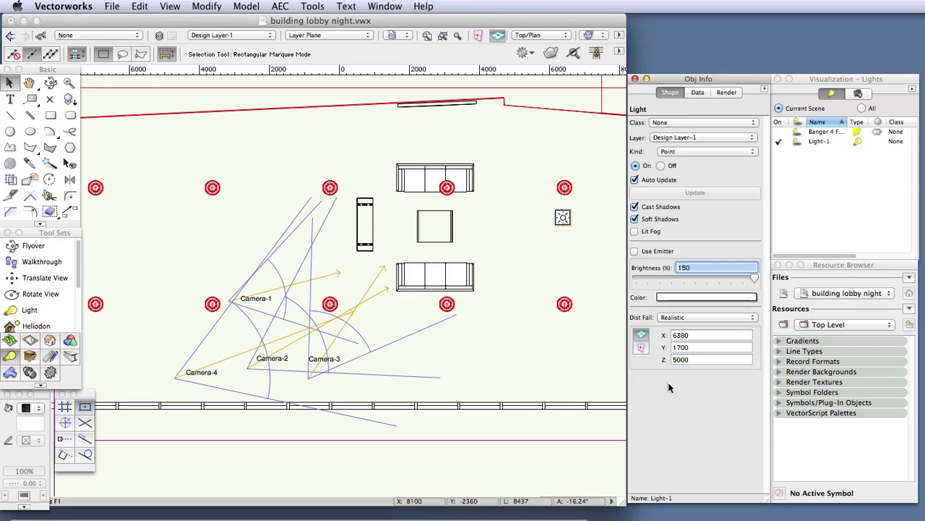
Check the light's height in the Front view, and render saved view 1 with the Realistic Interior Fast style.
click(542, 36)
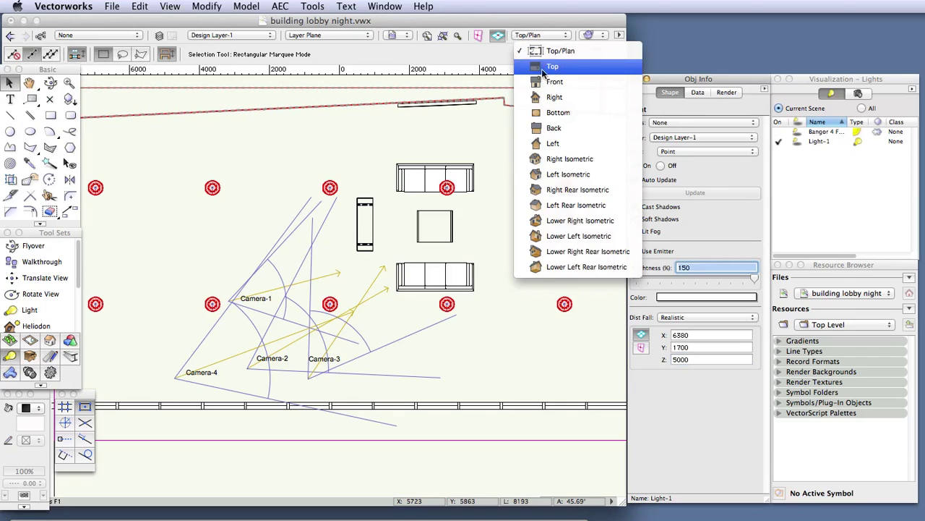
click(556, 82)
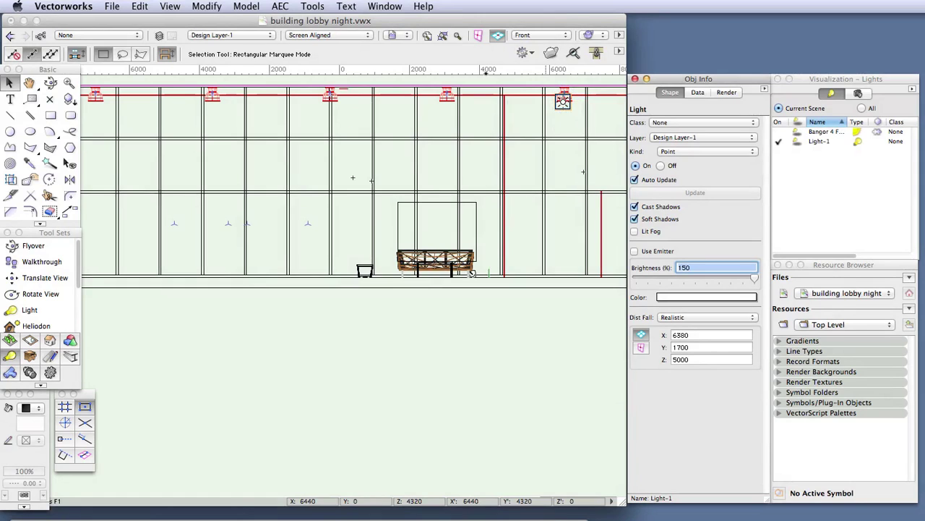
click(391, 35)
click(551, 127)
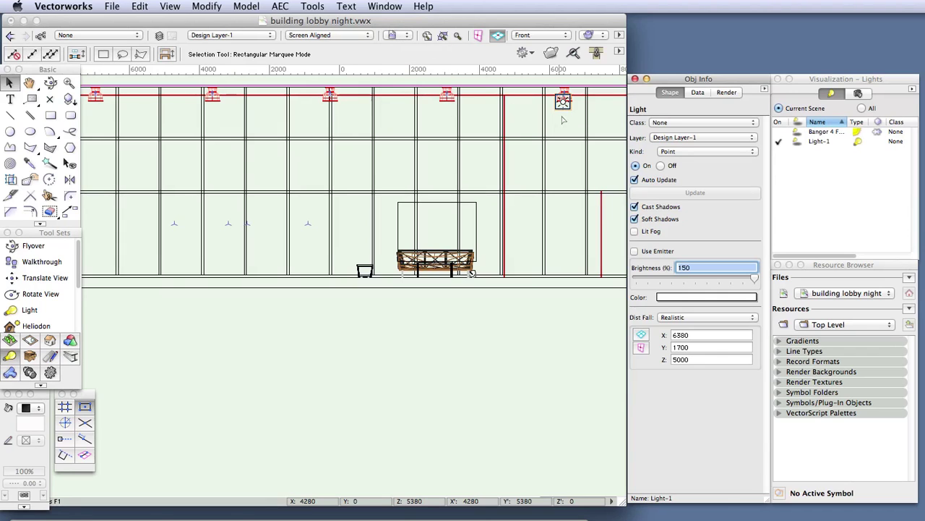
click(589, 35)
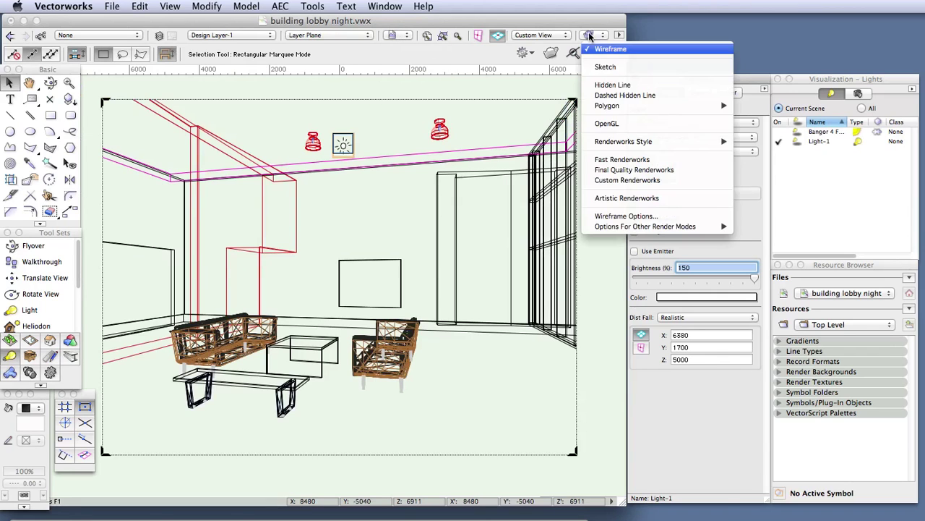
mouse_move(627, 142)
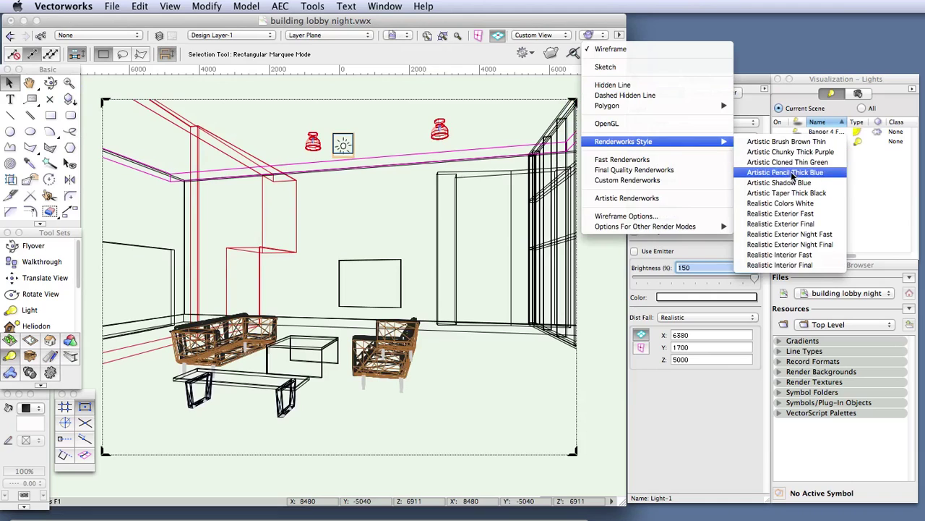
click(770, 254)
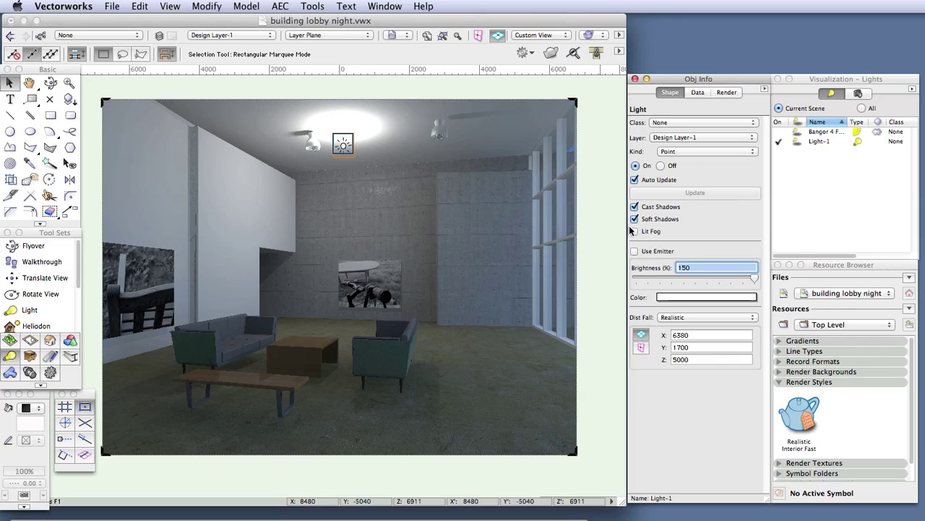
Duplicate the point light in the Top/Plan view and move the copy straight down the plan to Y -200.
click(520, 36)
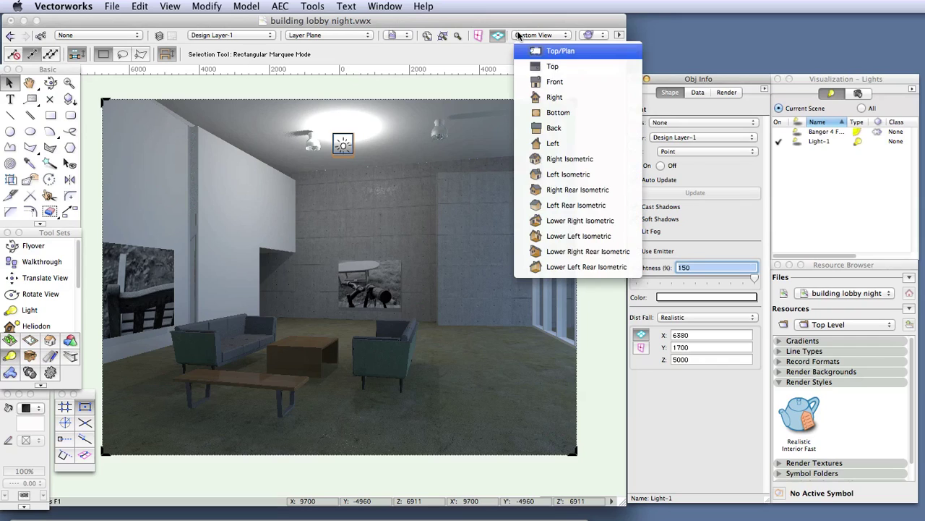
click(535, 51)
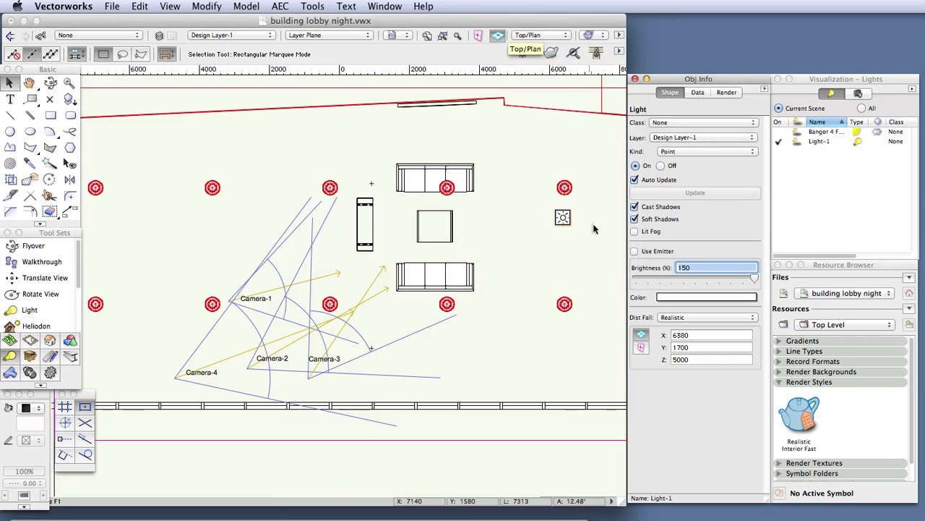
click(563, 218)
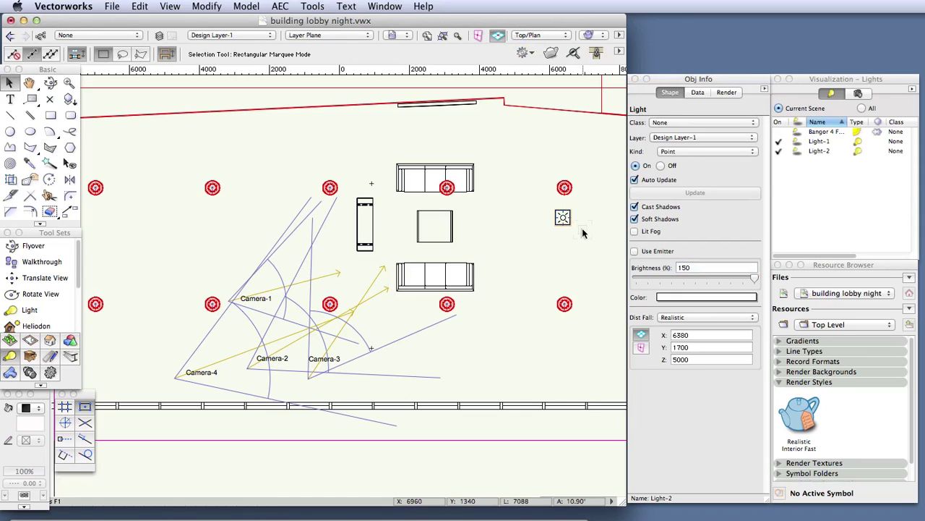
click(563, 284)
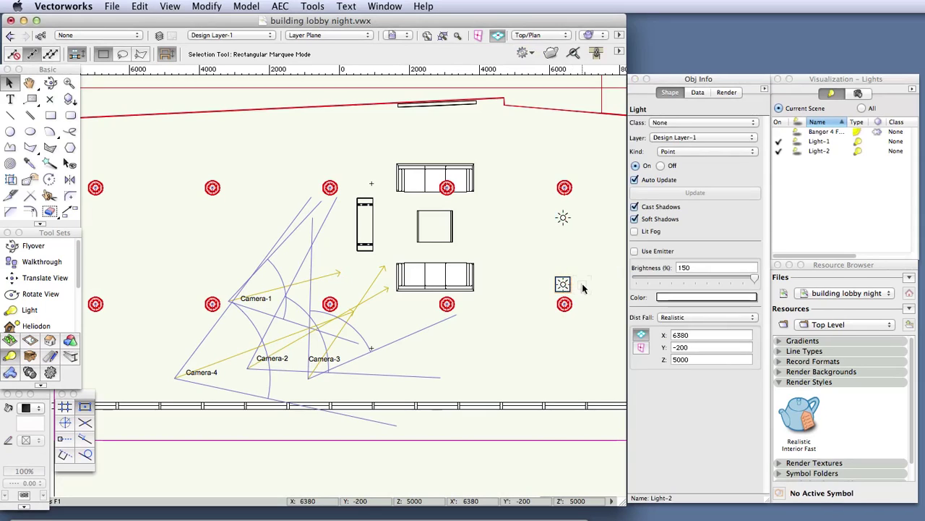
Render saved view 1 with both point lights using the Realistic Interior Fast style.
click(397, 36)
click(403, 75)
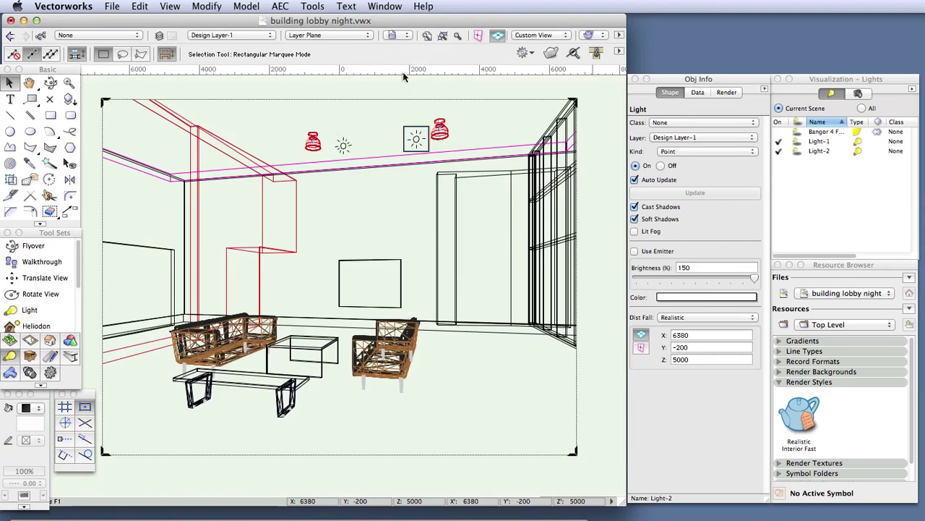
click(589, 35)
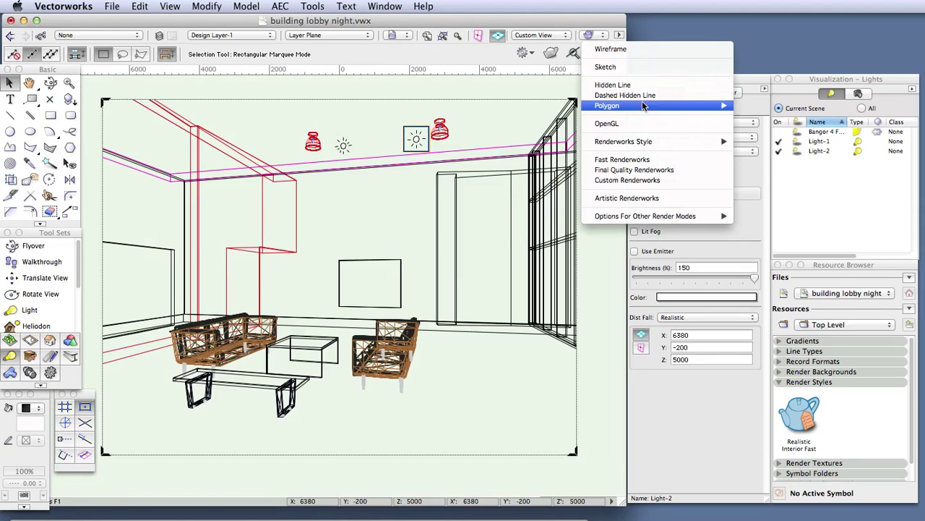
mouse_move(684, 142)
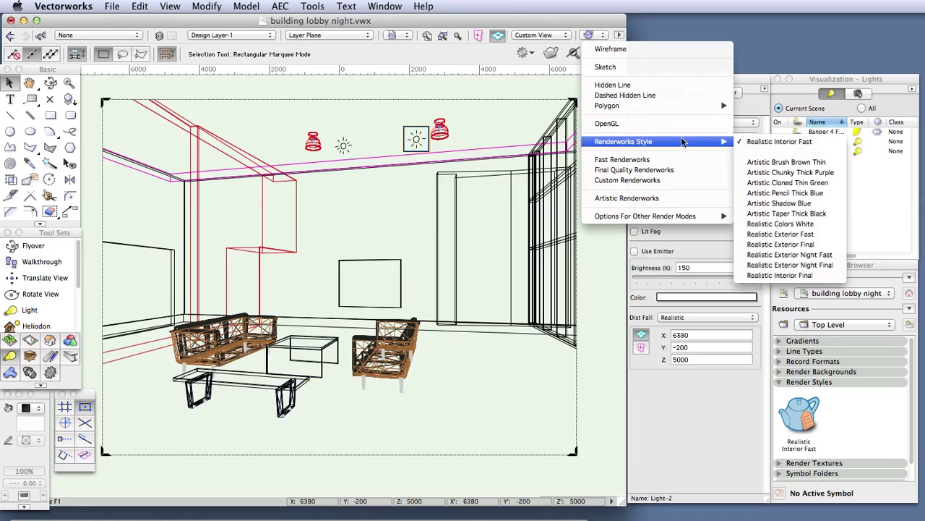
click(754, 143)
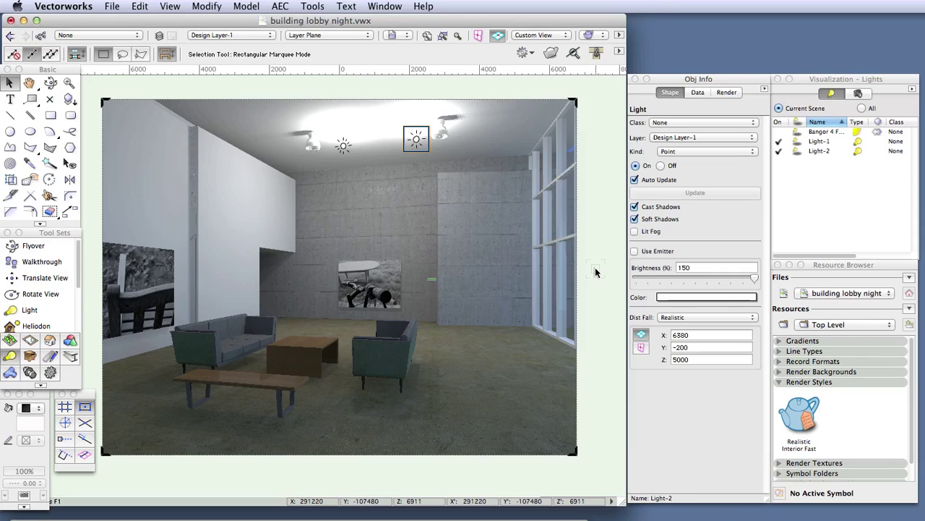
Set the preferences to display light objects only in wireframe, and clear the light selection.
click(53, 6)
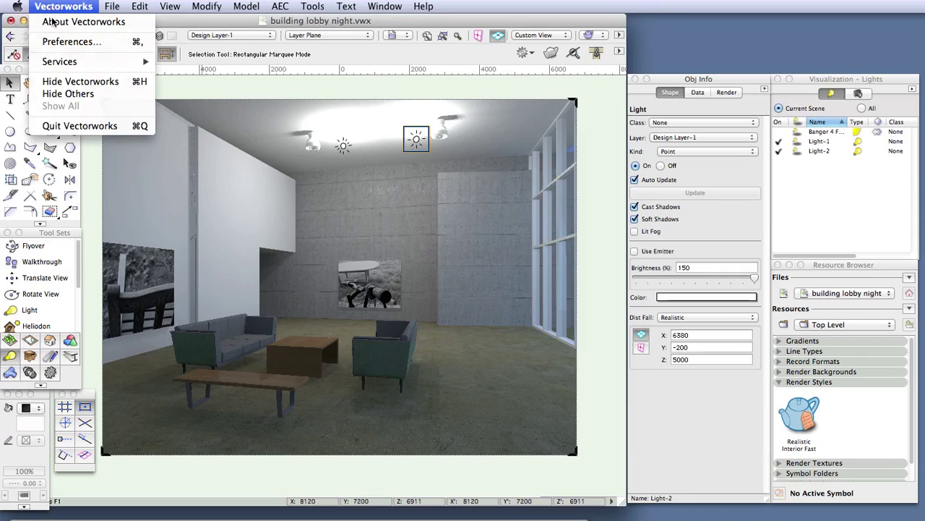
click(58, 41)
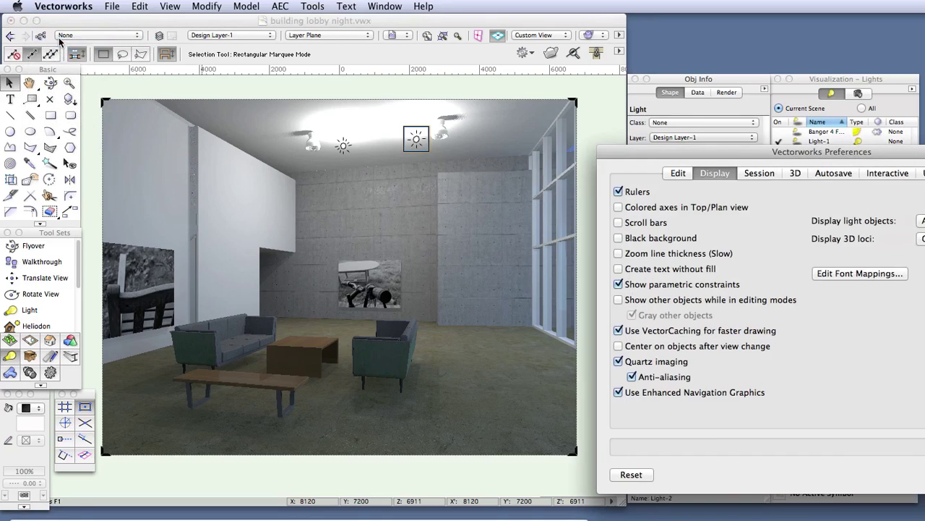
drag(701, 153, 327, 87)
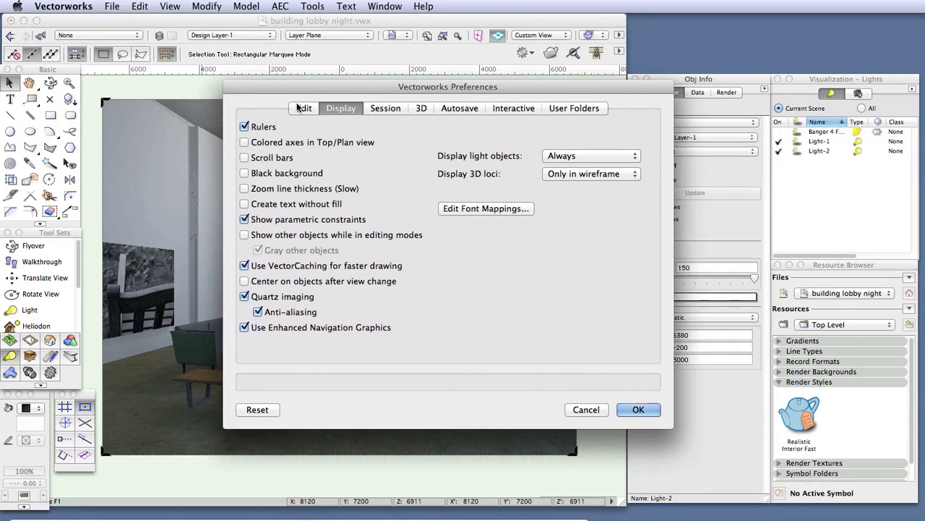
click(300, 108)
click(337, 107)
click(589, 156)
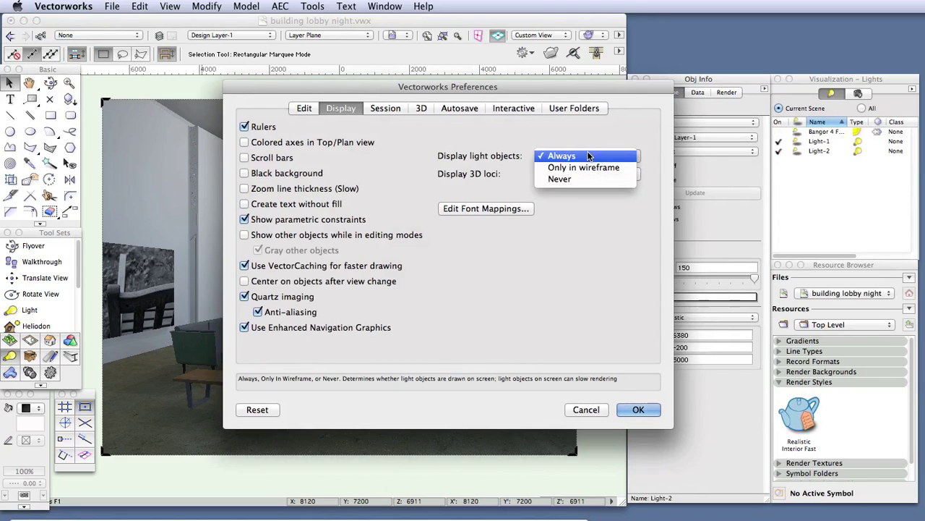
click(590, 167)
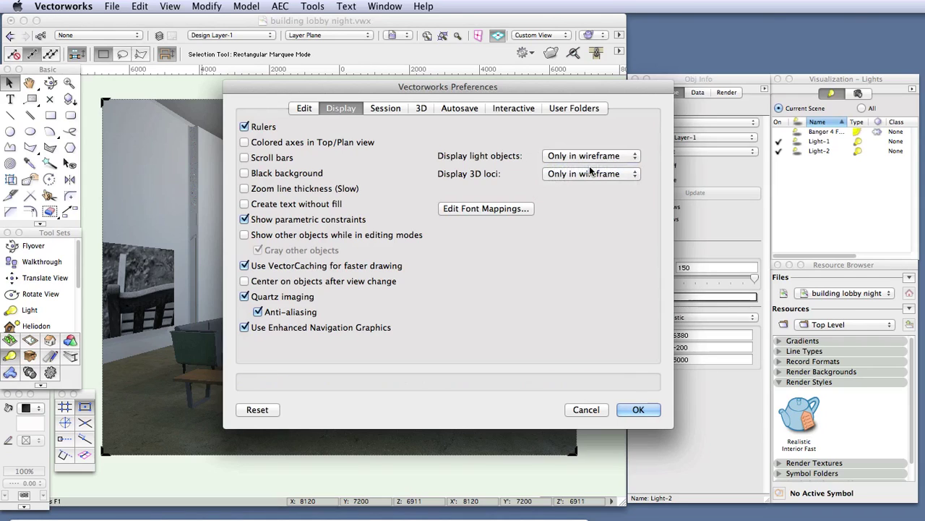
click(641, 409)
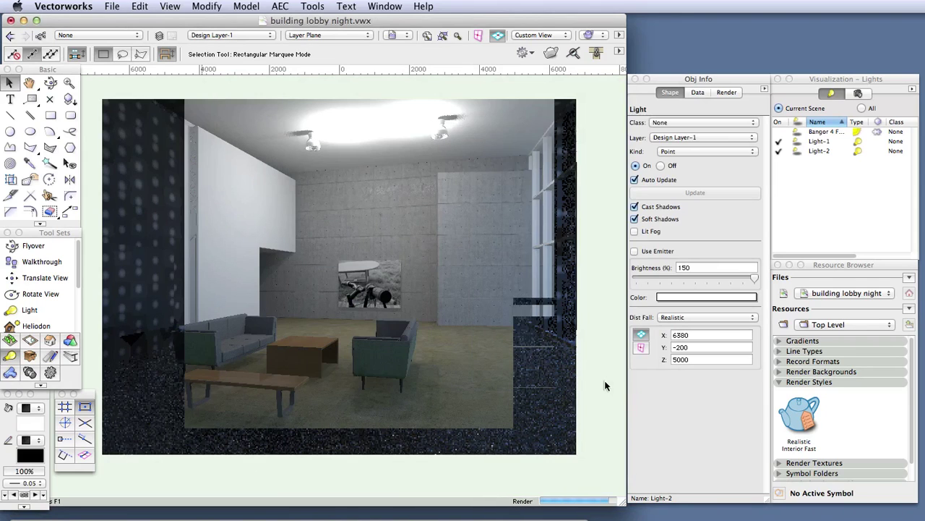
click(606, 382)
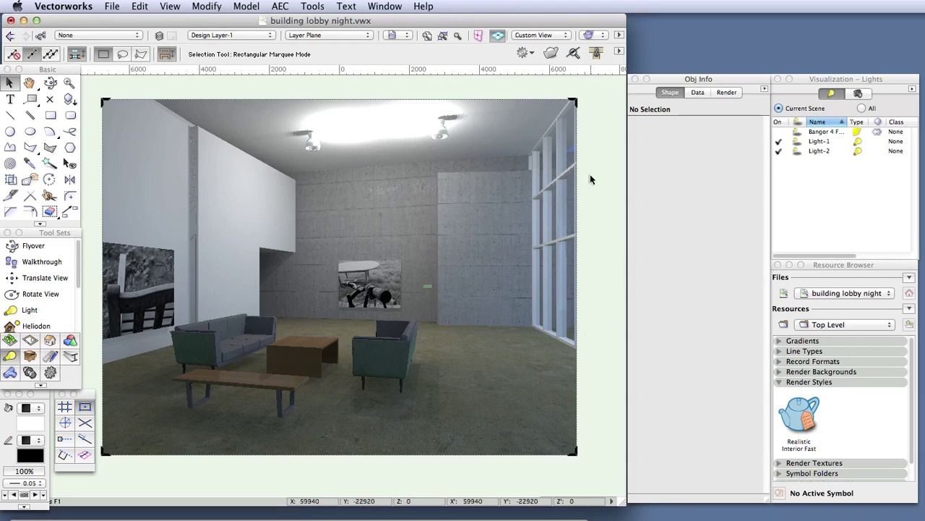
Return to saved view 1 and delete both point lights between the ceiling fixtures.
click(534, 34)
click(532, 51)
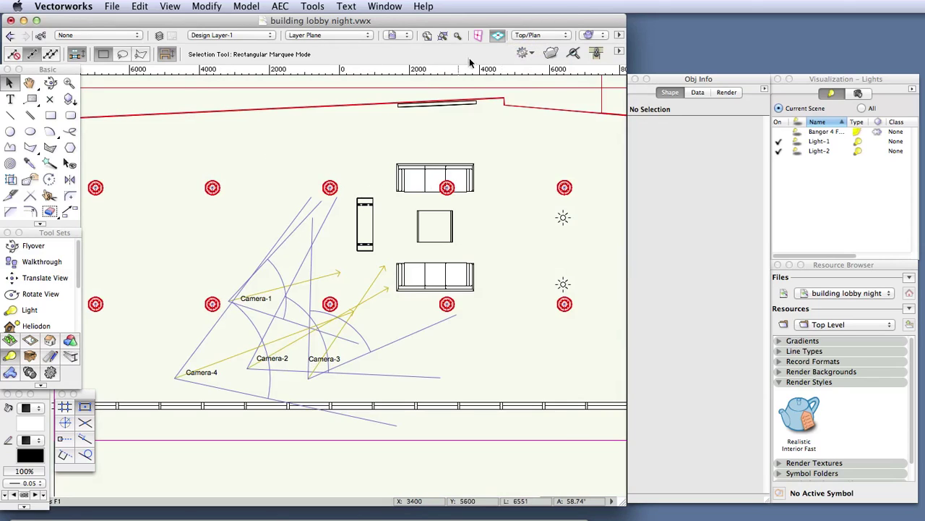
click(395, 35)
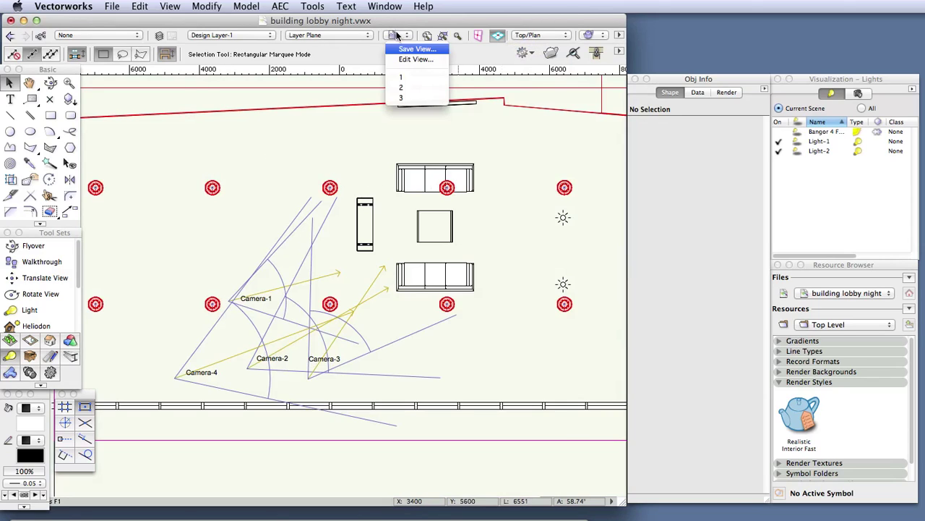
click(402, 77)
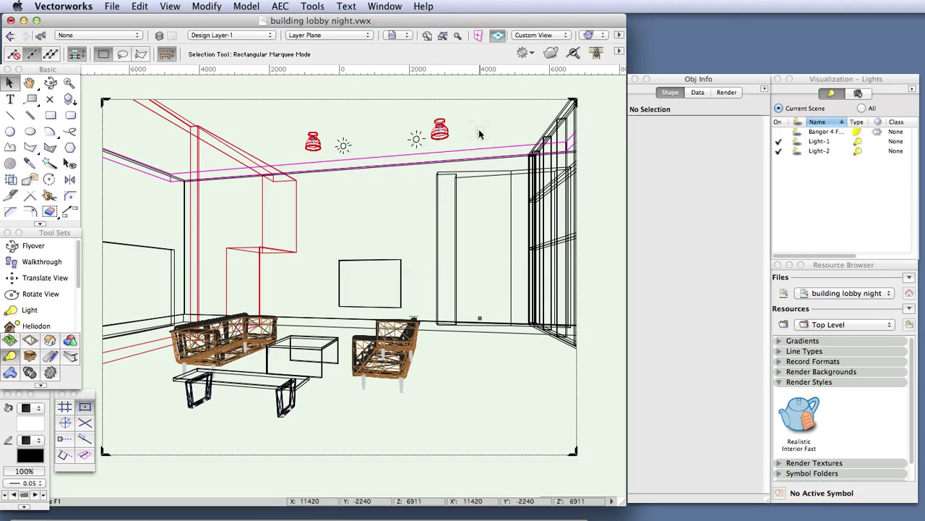
click(416, 139)
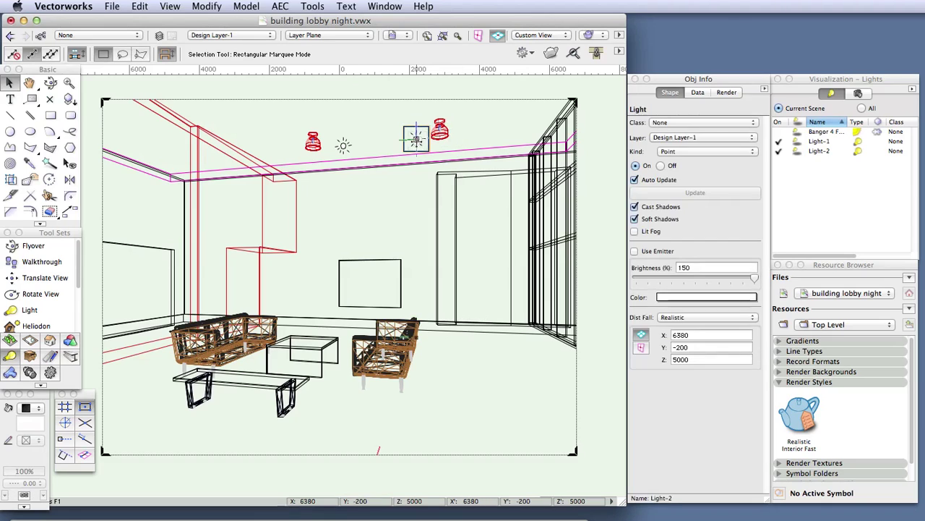
key(Delete)
click(344, 145)
key(Delete)
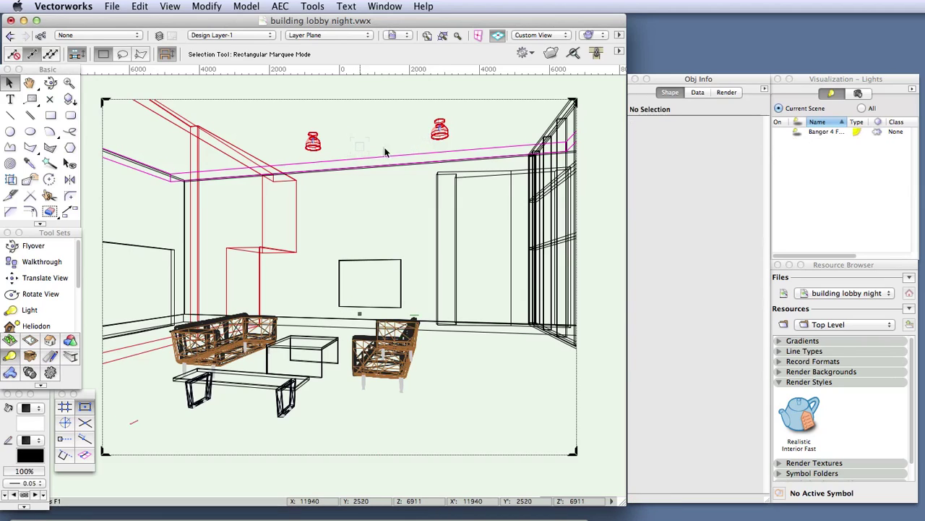
Open the 3D component of the ceiling light 1 symbol for editing.
double_click(439, 130)
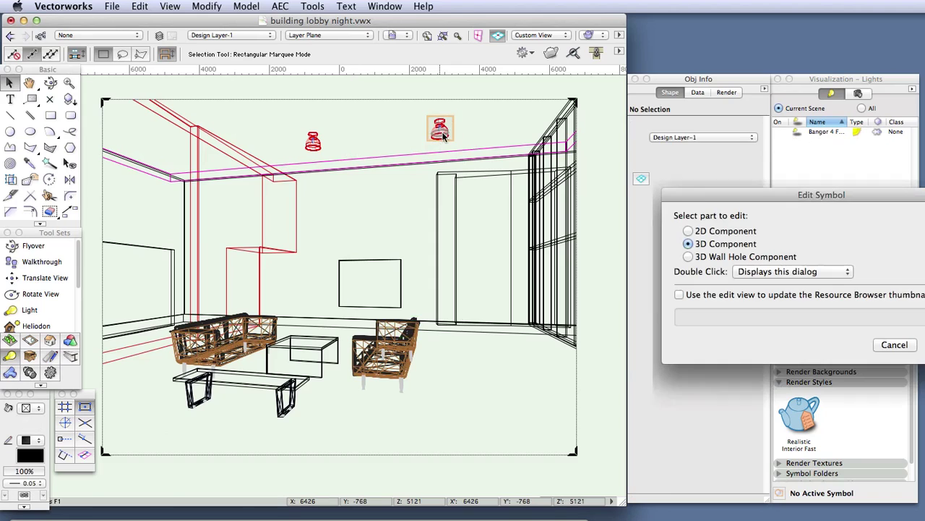
drag(692, 192, 331, 152)
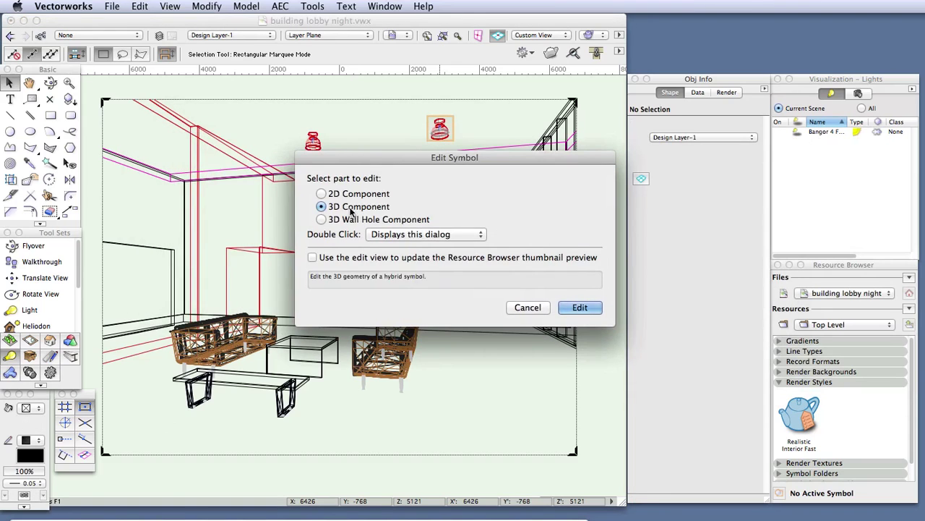
click(579, 308)
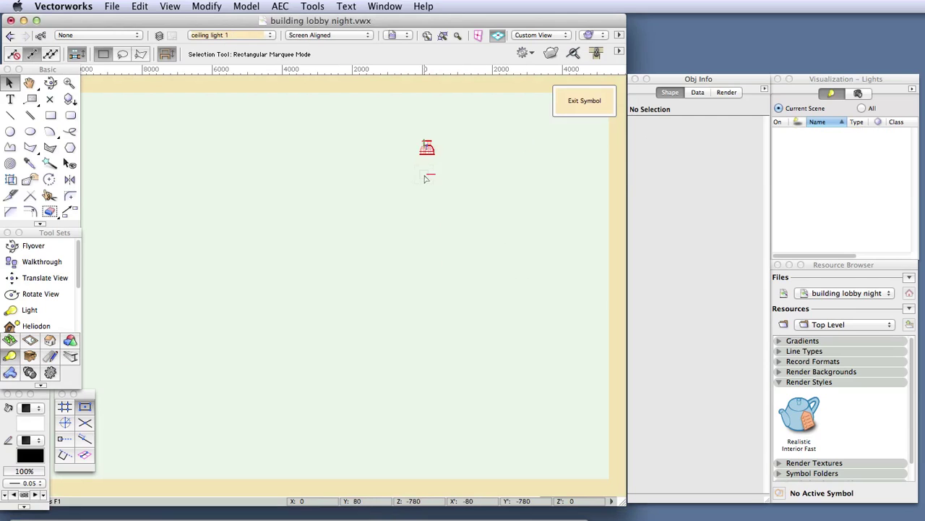
scroll(436, 146, up, 5)
scroll(438, 146, up, 4)
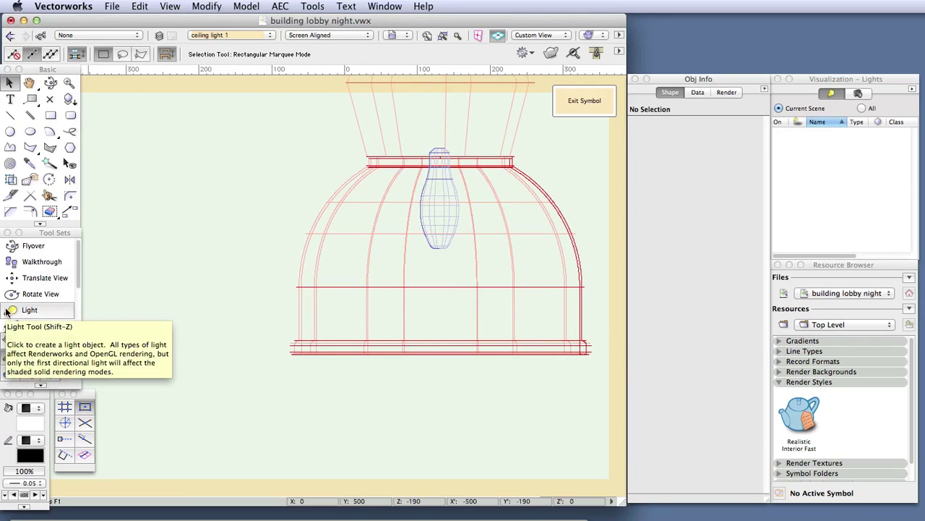
Place a point light at the centre of the bulb inside the lamp shade.
click(28, 311)
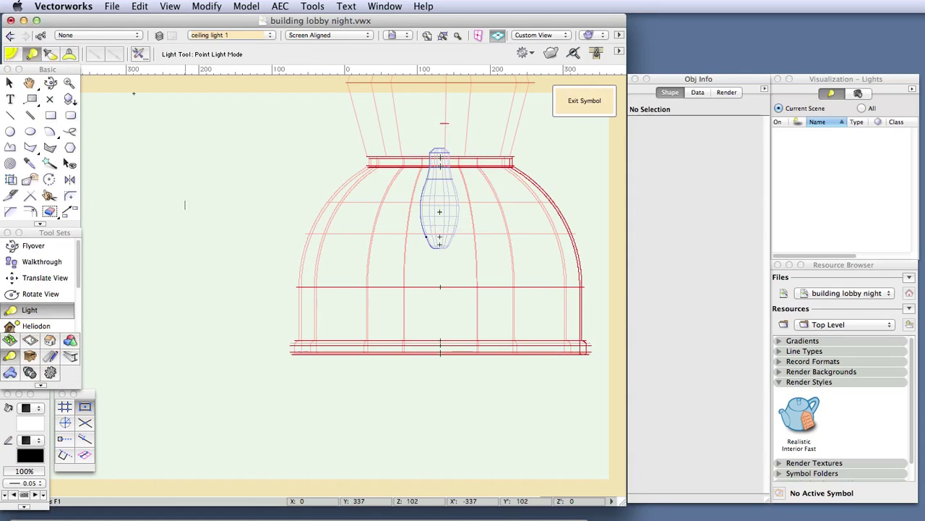
click(31, 54)
click(440, 211)
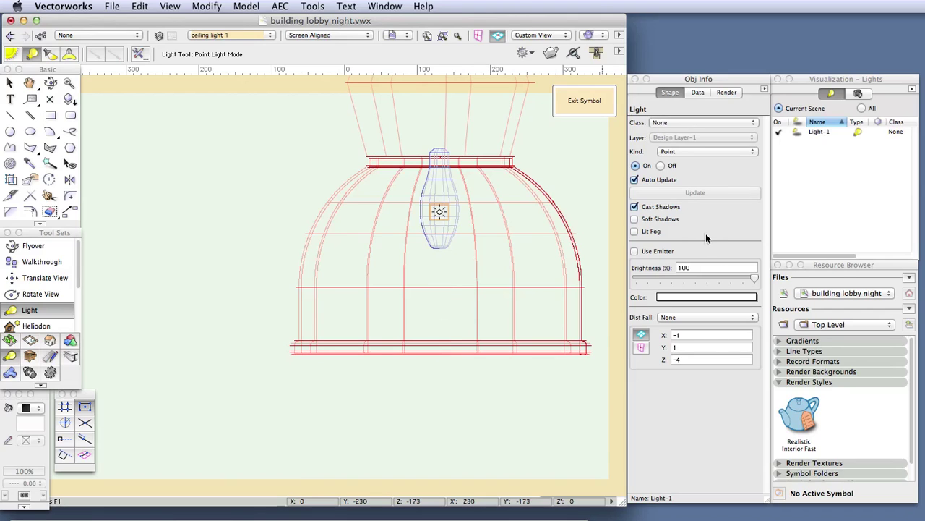
Enable soft shadows on the new point light, with brightness 150% and Realistic distance falloff.
click(660, 219)
click(702, 267)
text(150)
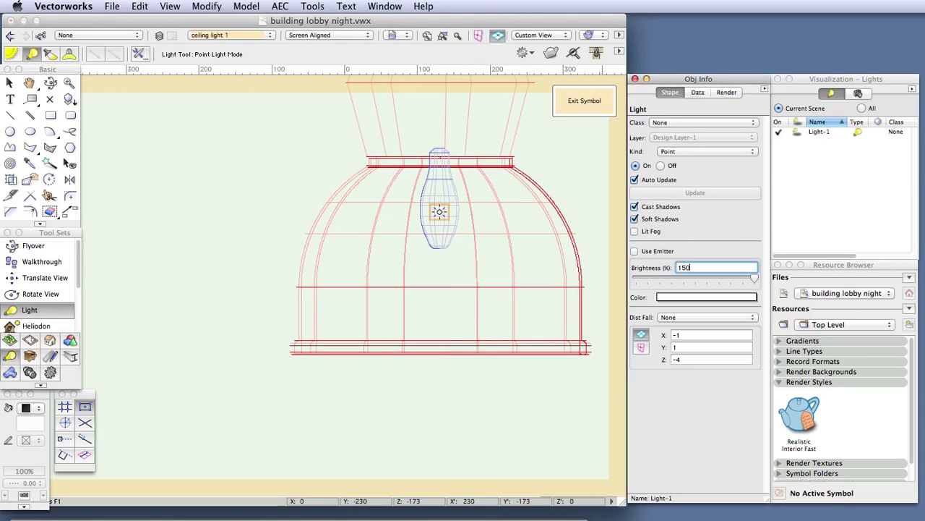
key(Tab)
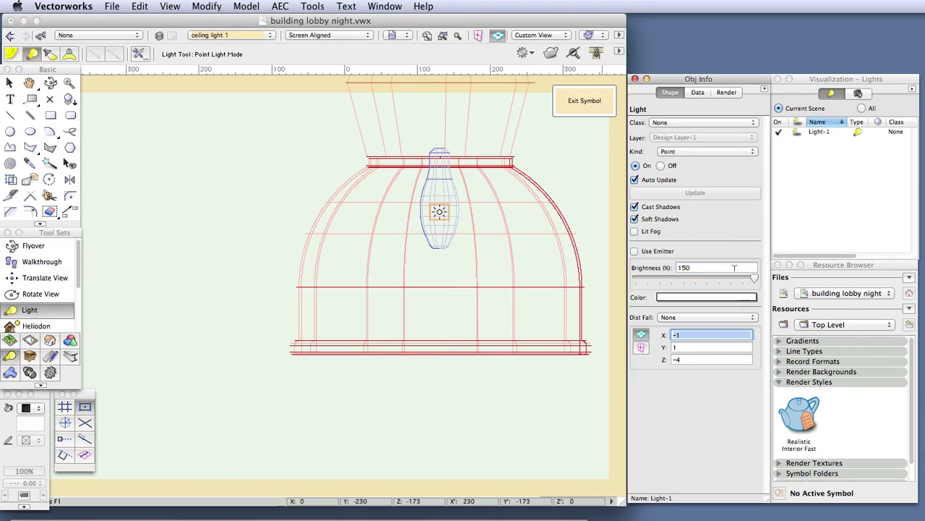
click(699, 316)
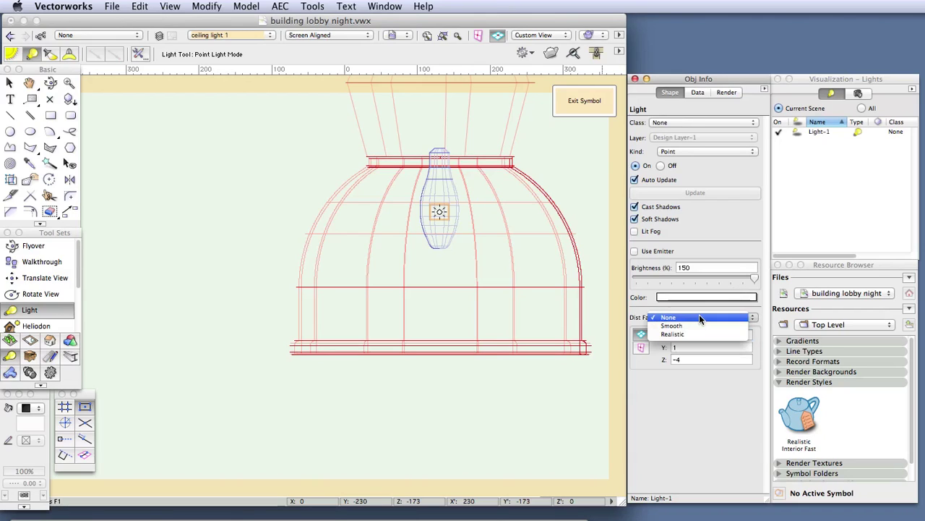
click(698, 334)
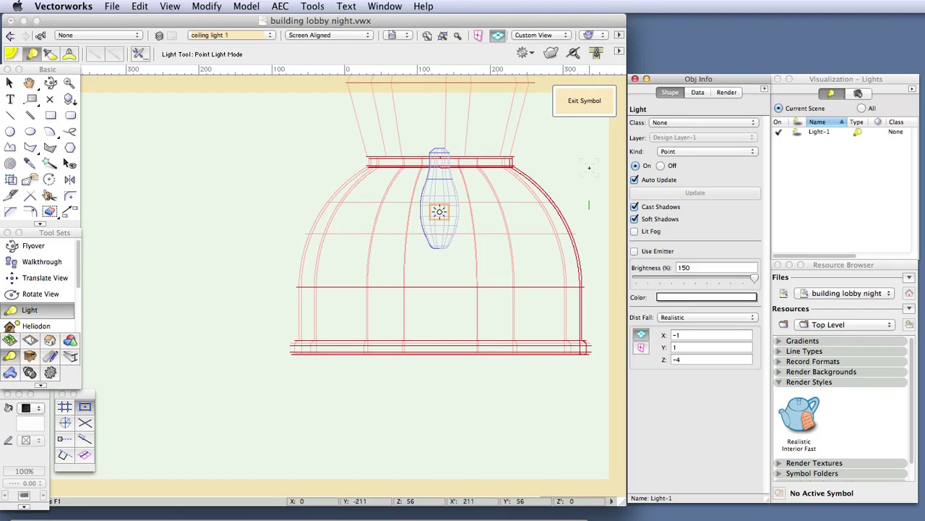
Check the light's position within the bulb in the Top/Plan view, and exit the symbol.
click(538, 35)
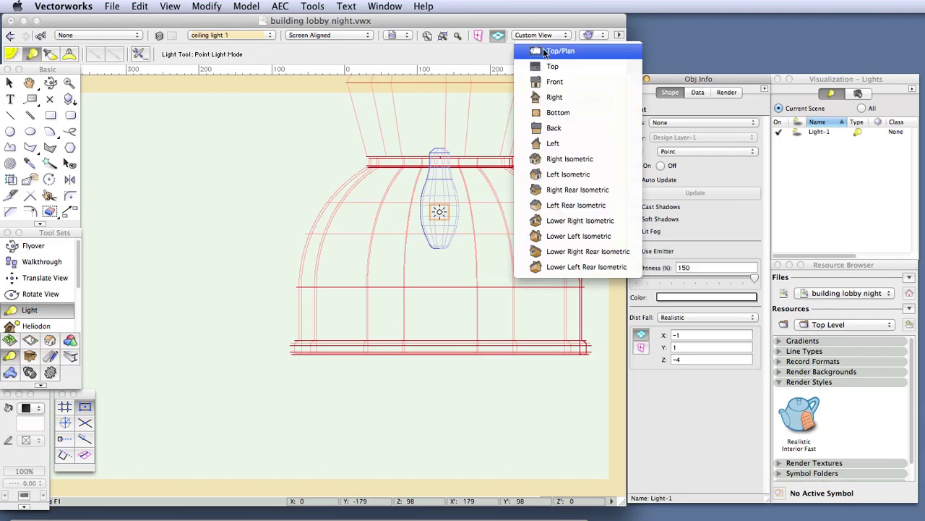
click(546, 58)
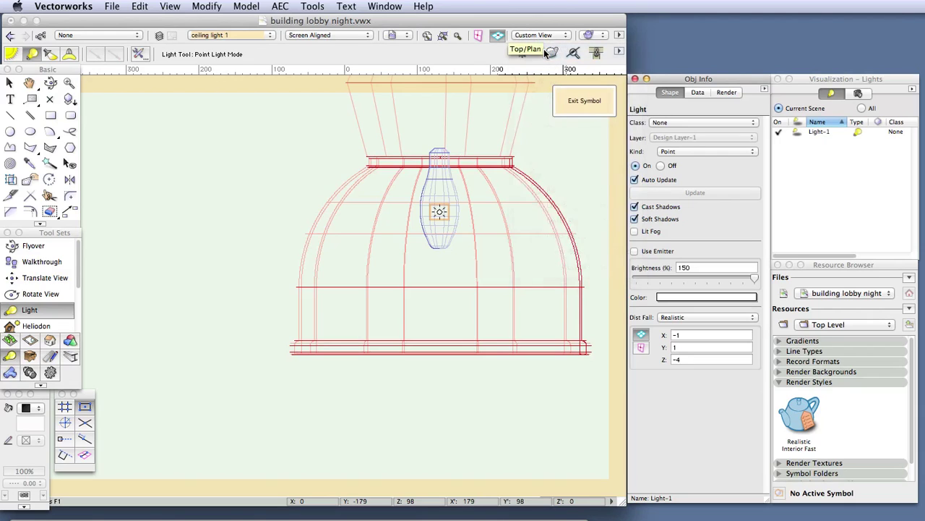
click(442, 36)
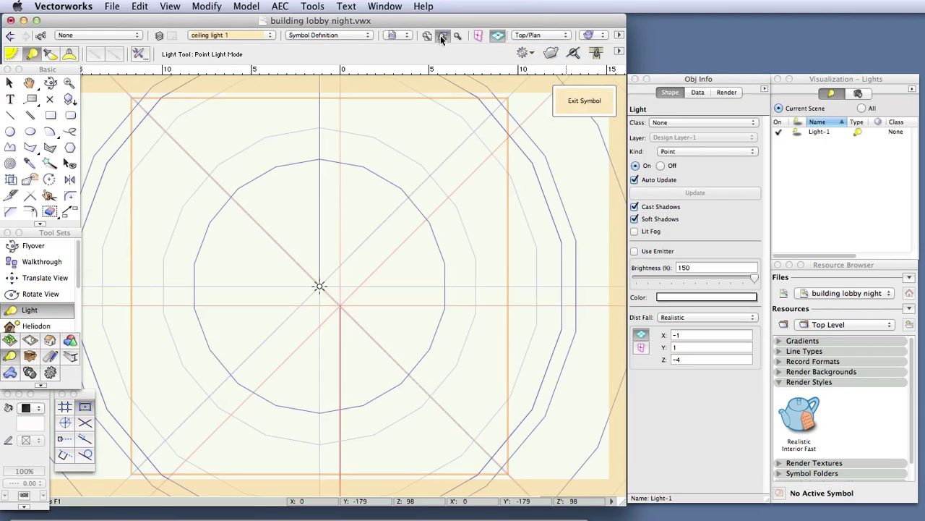
scroll(319, 289, down, 5)
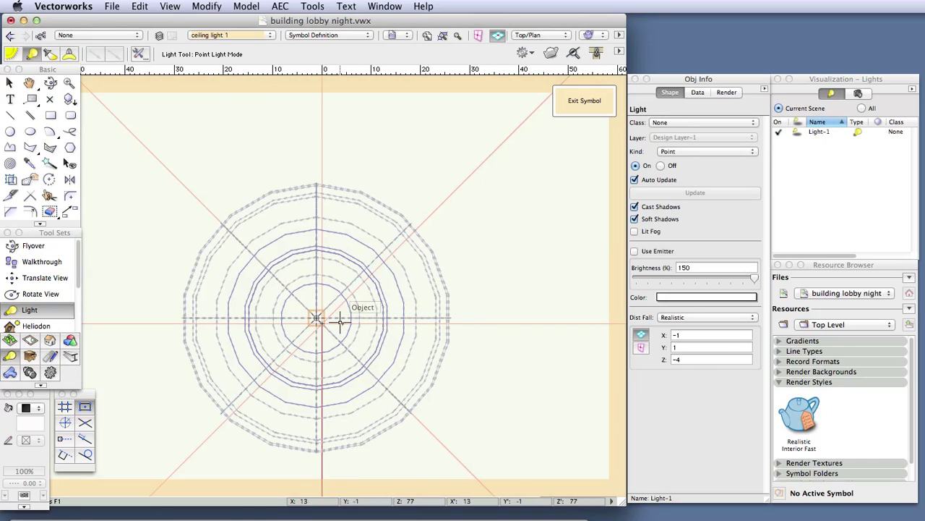
scroll(333, 318, up, 10)
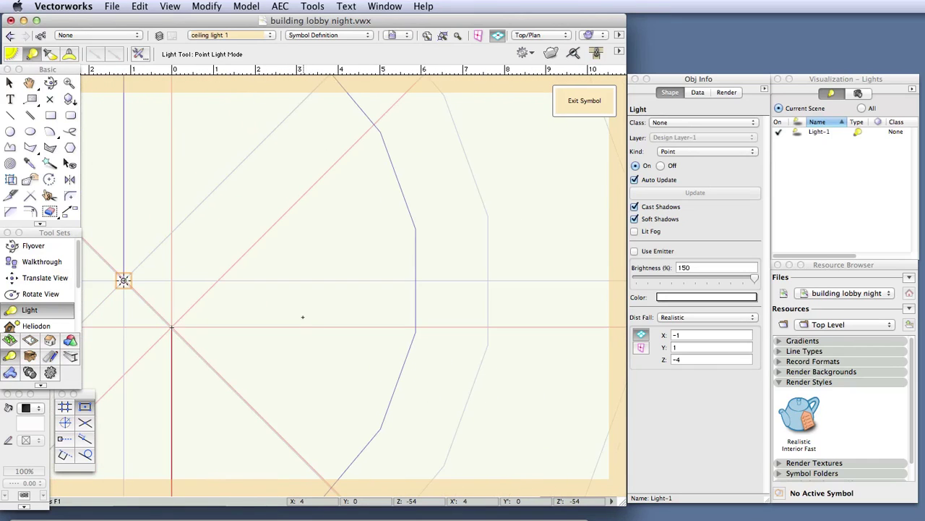
click(583, 105)
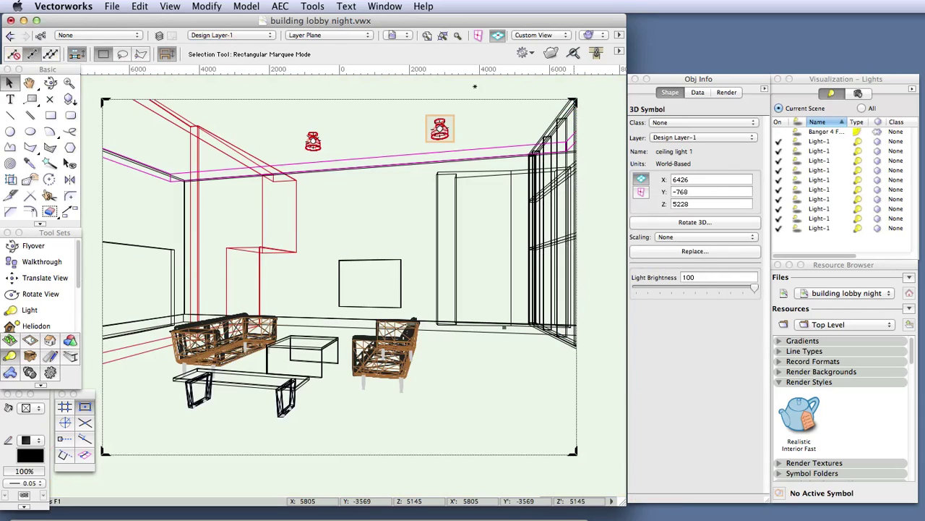
Render saved view 2 with the Realistic Interior Fast Renderworks style.
click(395, 37)
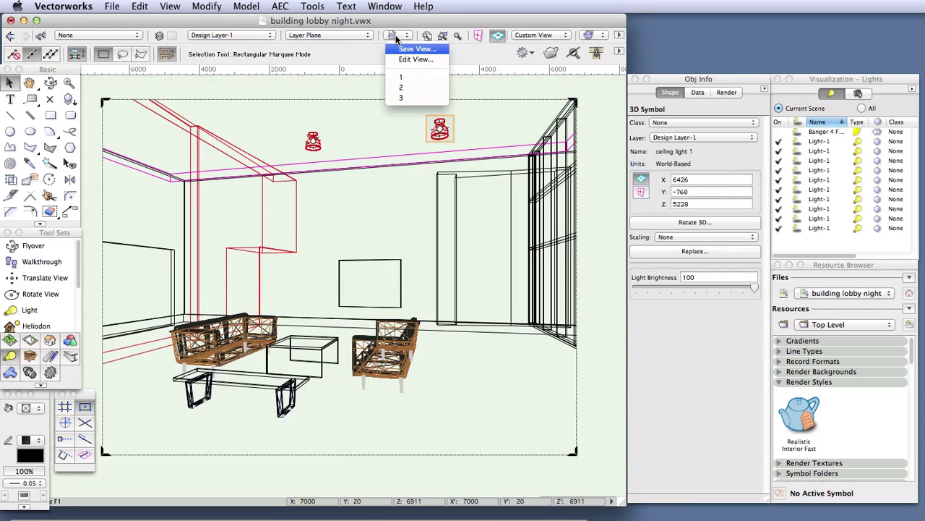
click(404, 87)
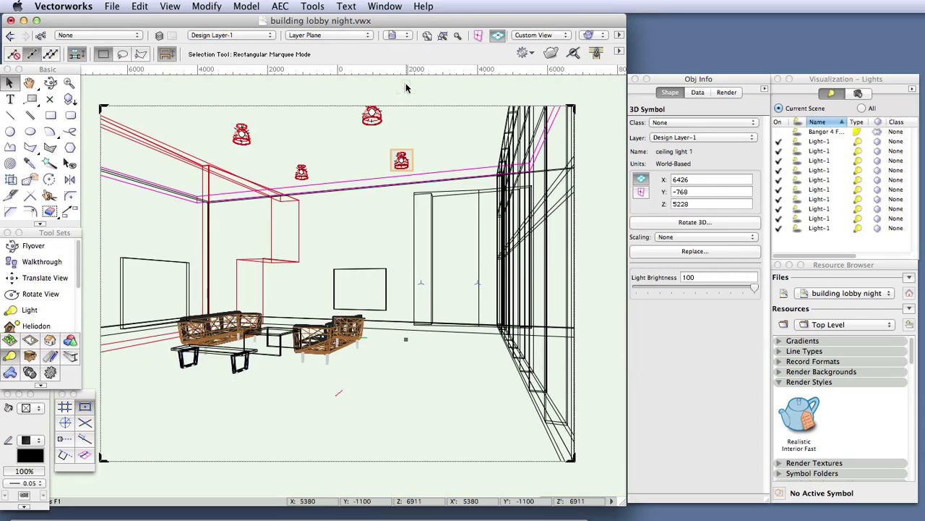
click(588, 35)
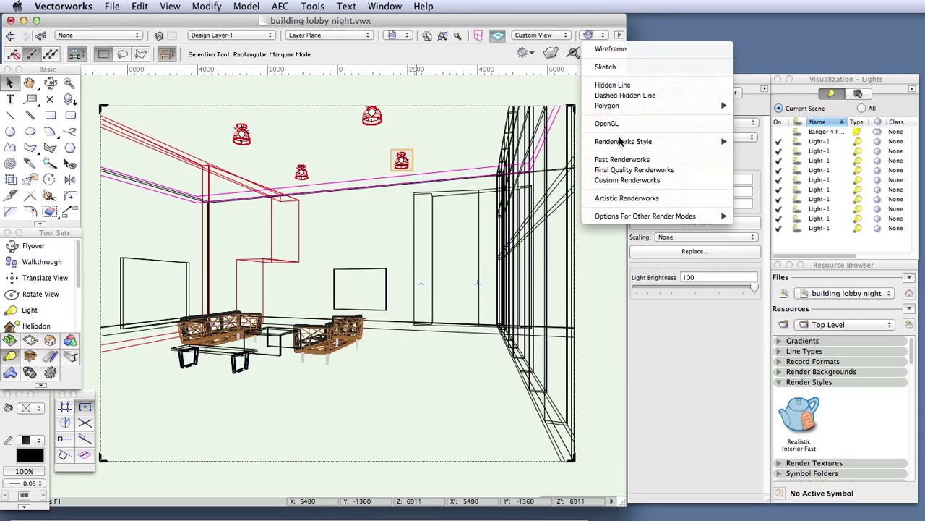
mouse_move(621, 142)
click(781, 144)
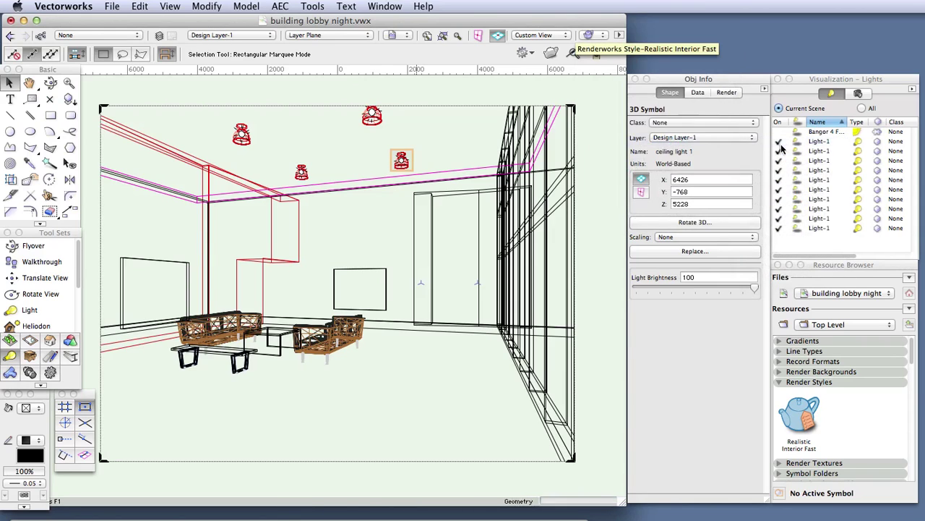
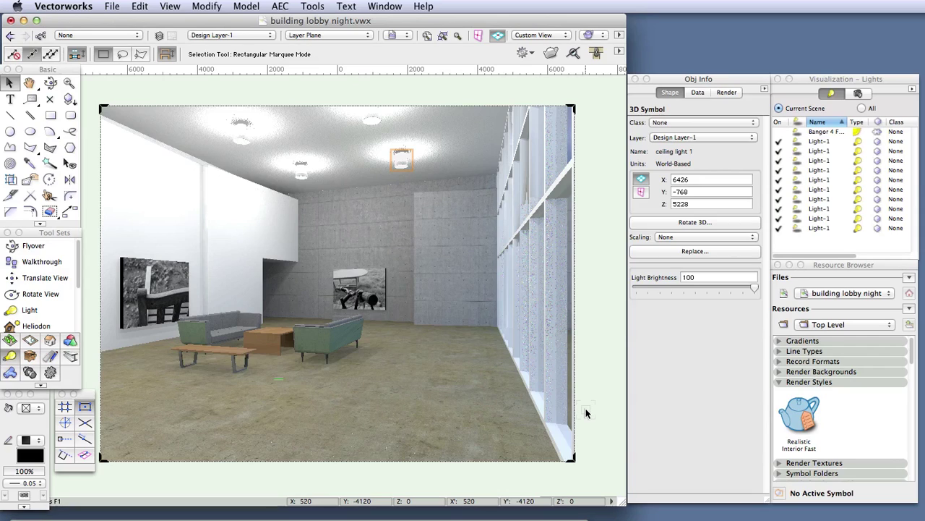
In the Top/Plan view, place a spotlight at the coffee table's upper edge, aimed at the picture on the long wall behind the sofa.
click(549, 35)
click(558, 51)
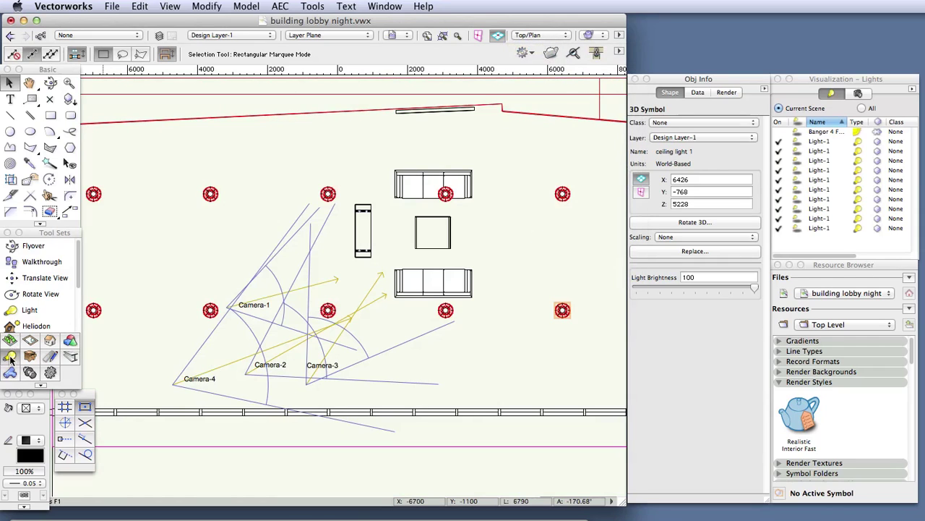
click(13, 310)
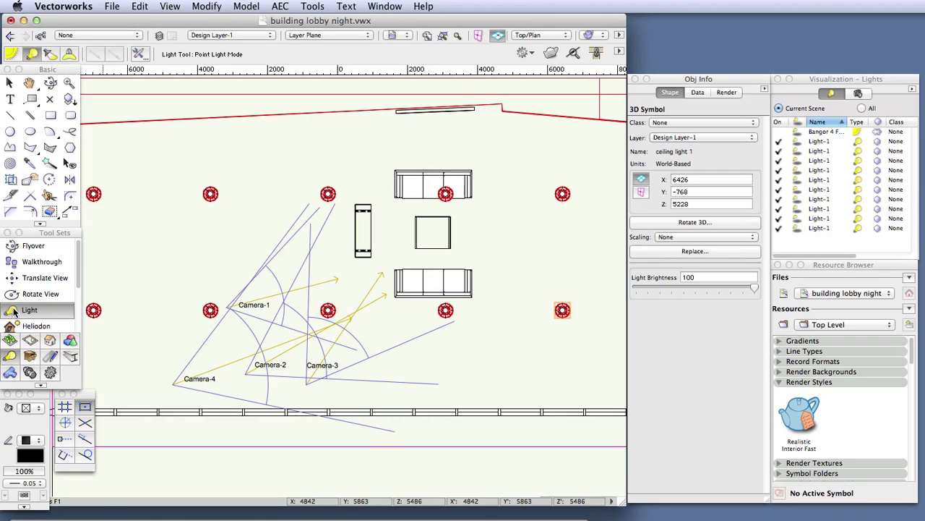
click(51, 57)
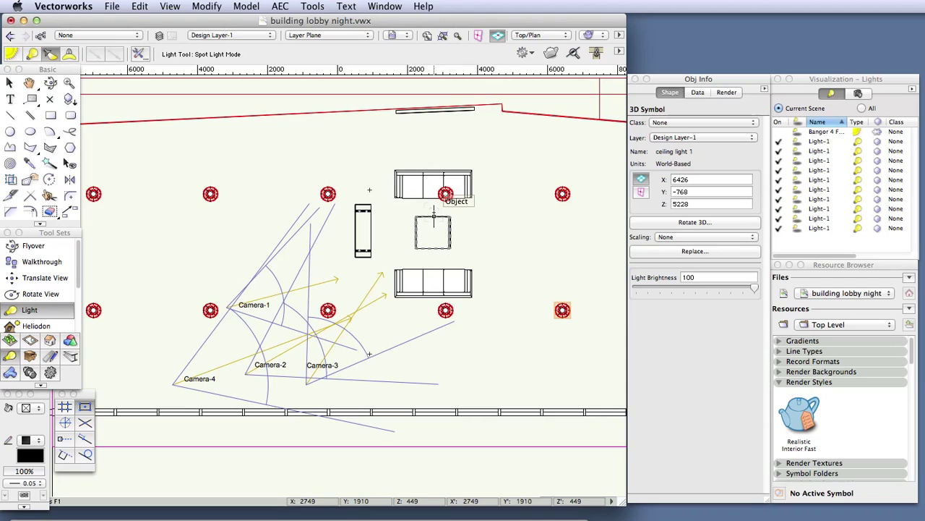
click(434, 215)
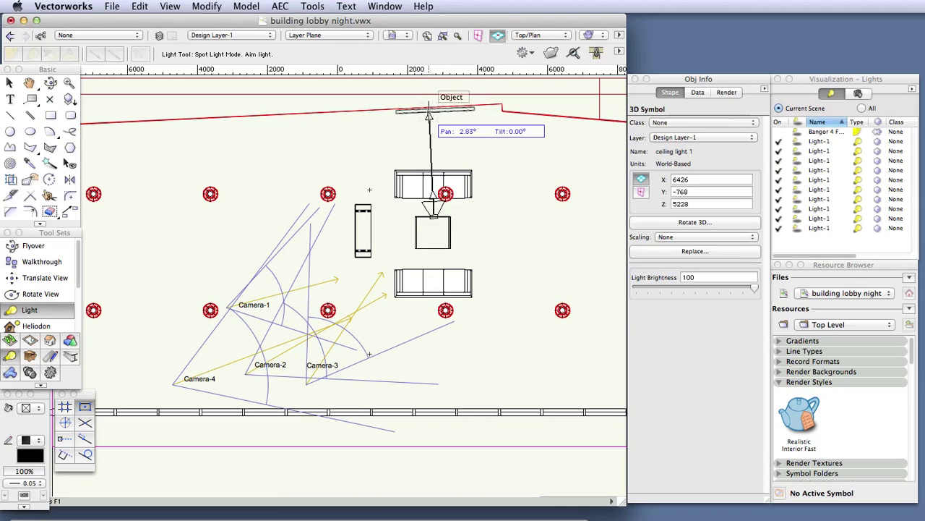
click(434, 115)
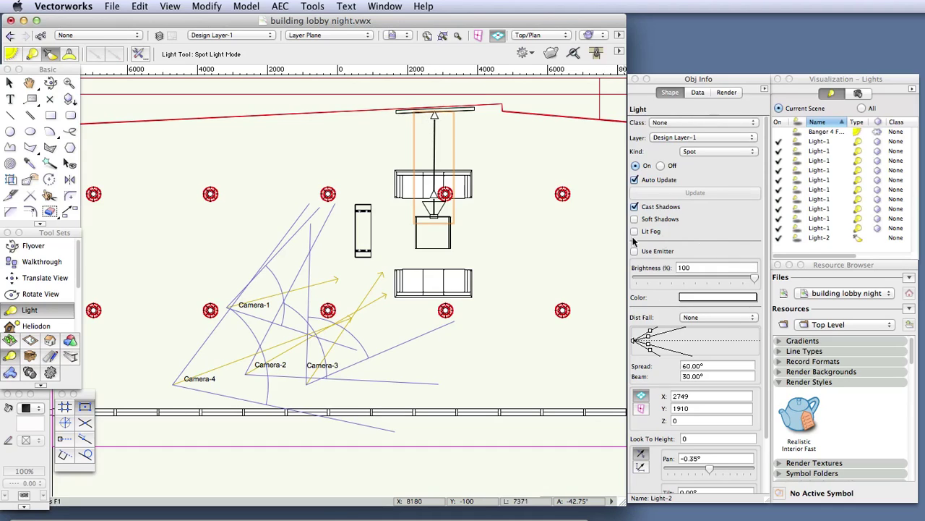
key(x)
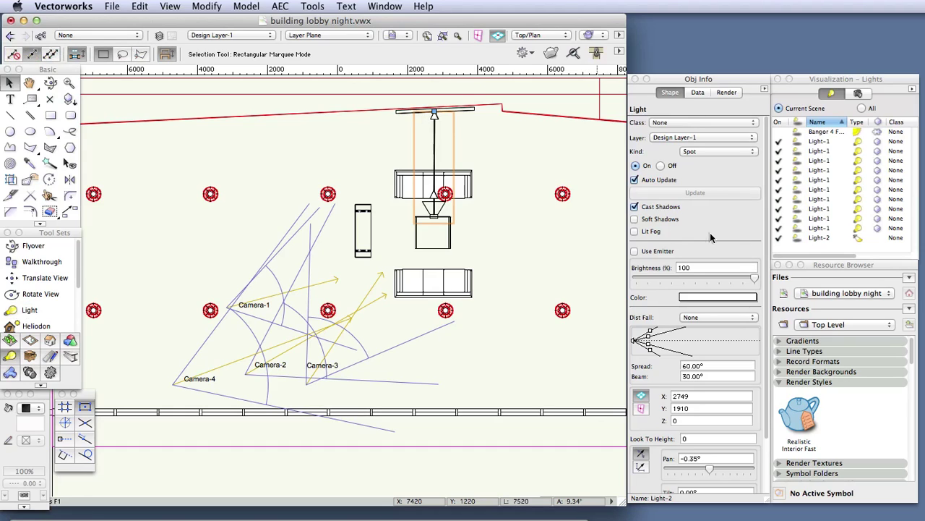
Enable soft shadows on the new spotlight, with Realistic distance falloff and brightness 300%.
click(661, 219)
click(710, 318)
click(707, 334)
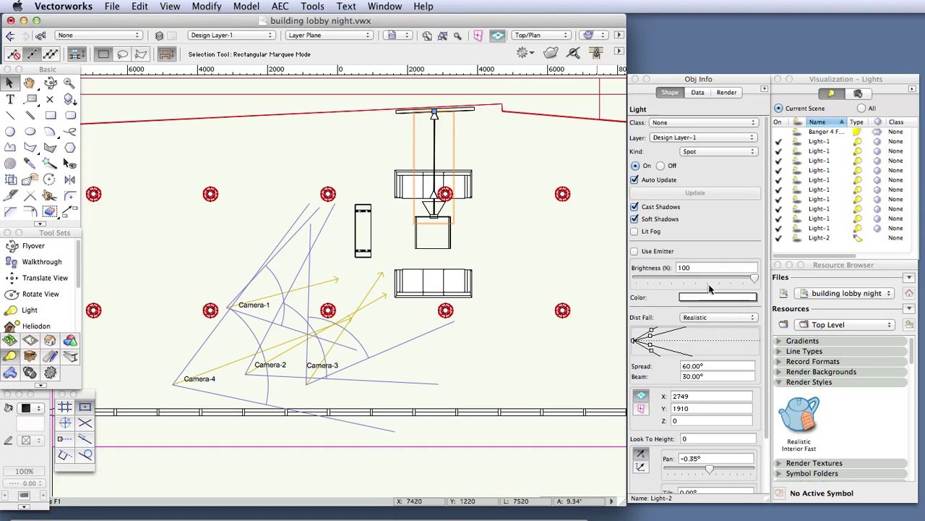
click(678, 266)
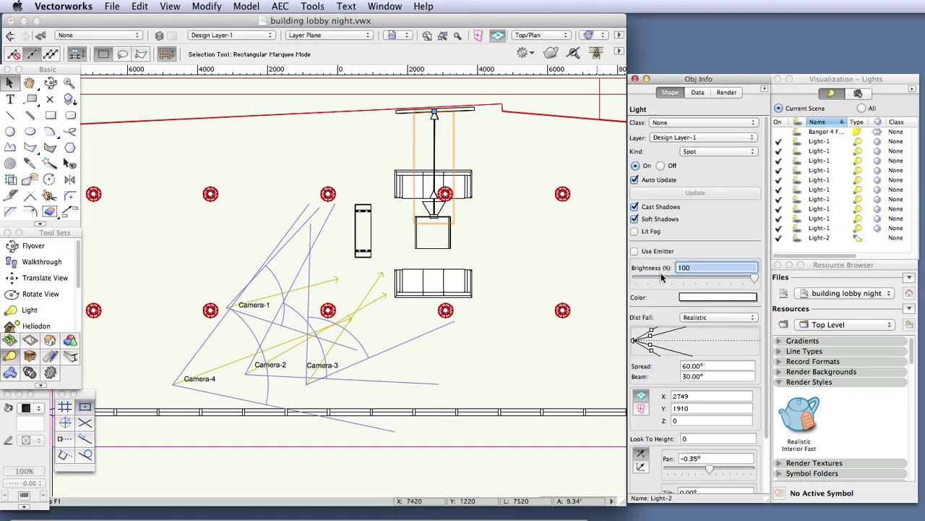
text(300)
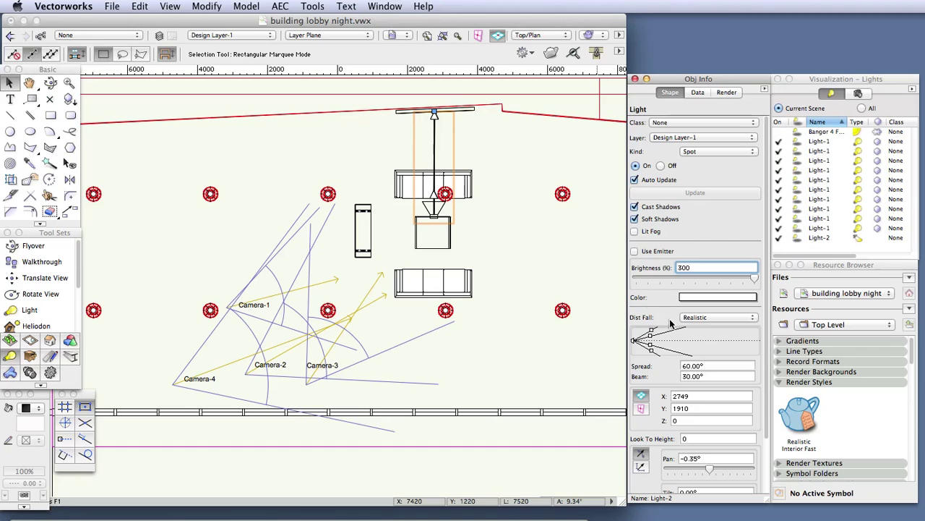
key(Tab)
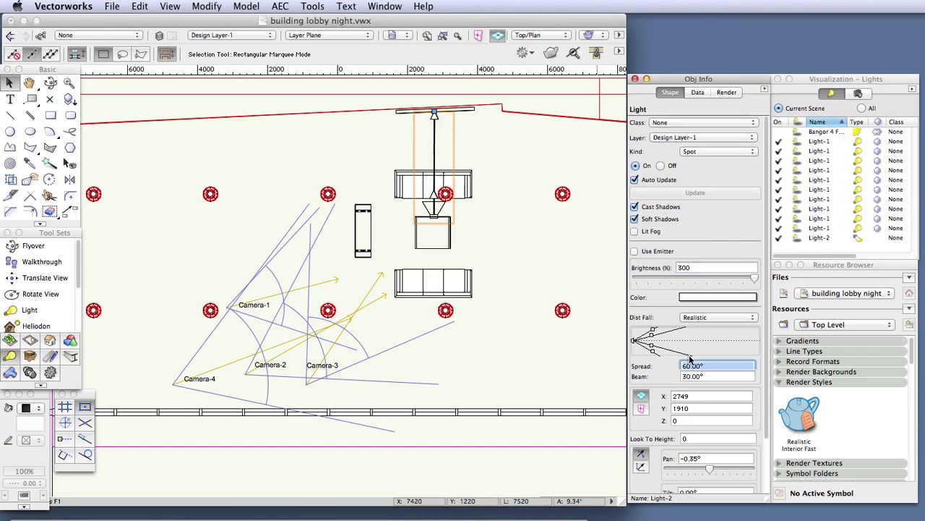
Raise the spotlight to a Z height of 5000 and set its Look To Height to 1000.
click(665, 422)
text(5000)
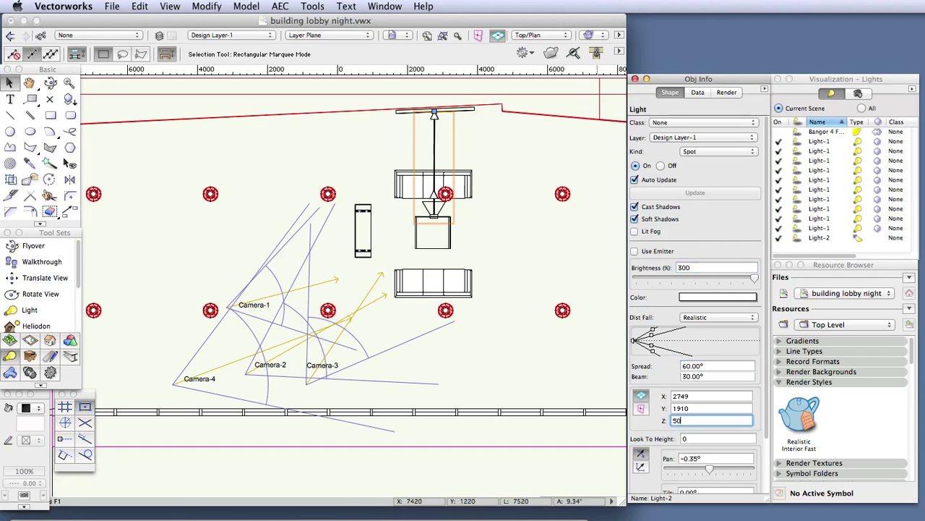
key(Tab)
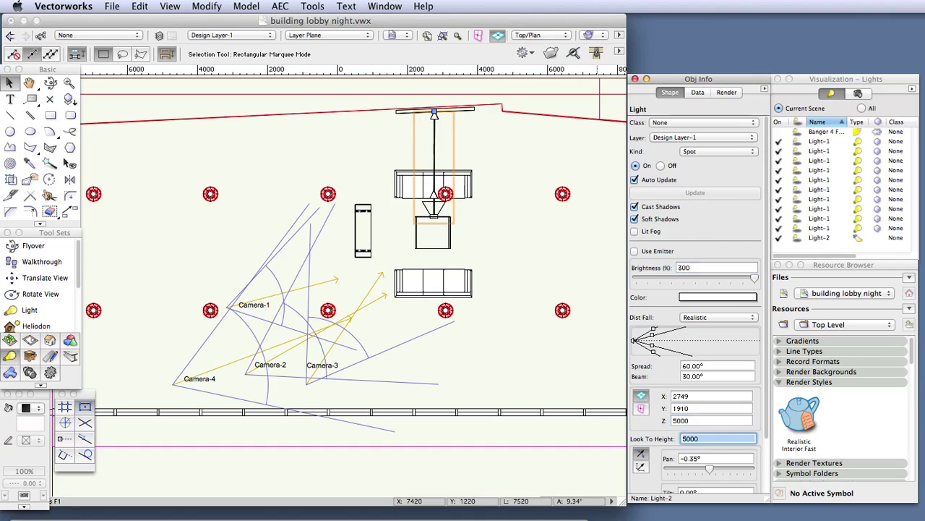
click(692, 437)
double_click(687, 437)
text(1000)
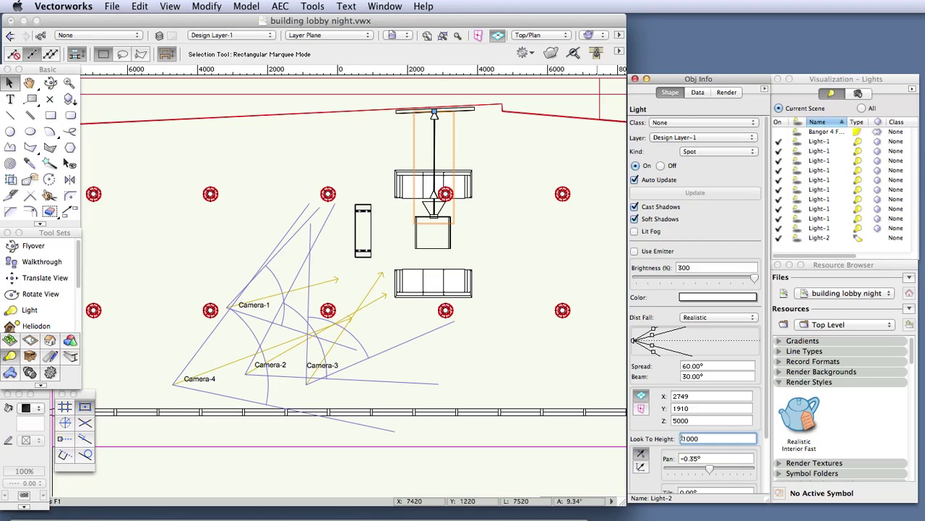
key(Tab)
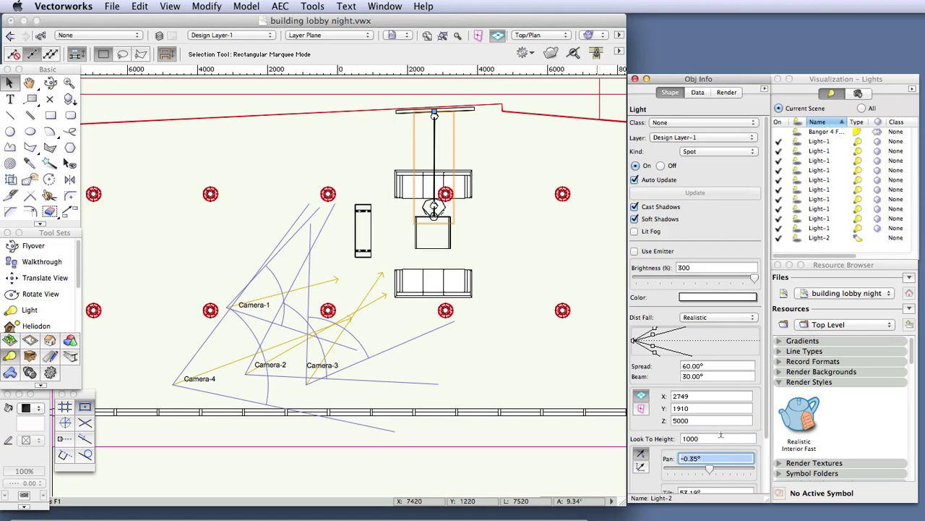
Render saved view 3 with the Realistic Interior Fast Renderworks style.
click(392, 34)
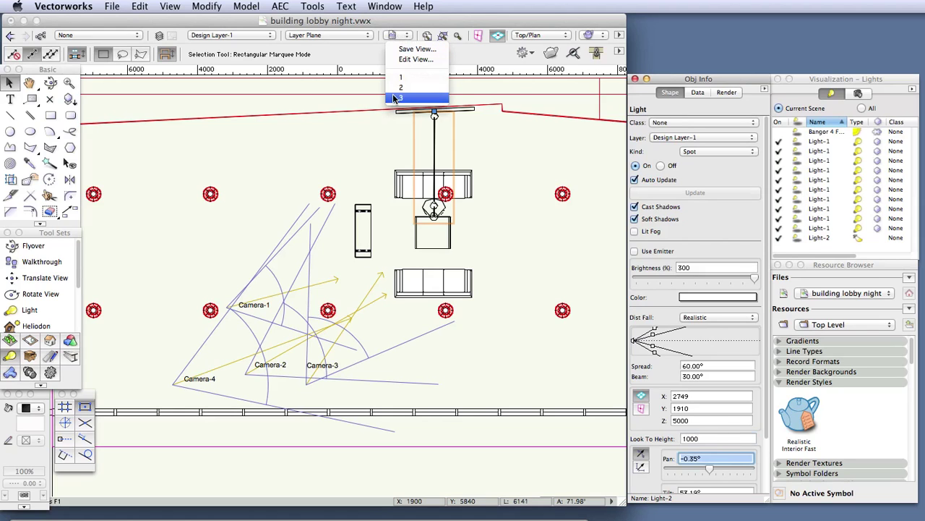
click(395, 97)
click(589, 35)
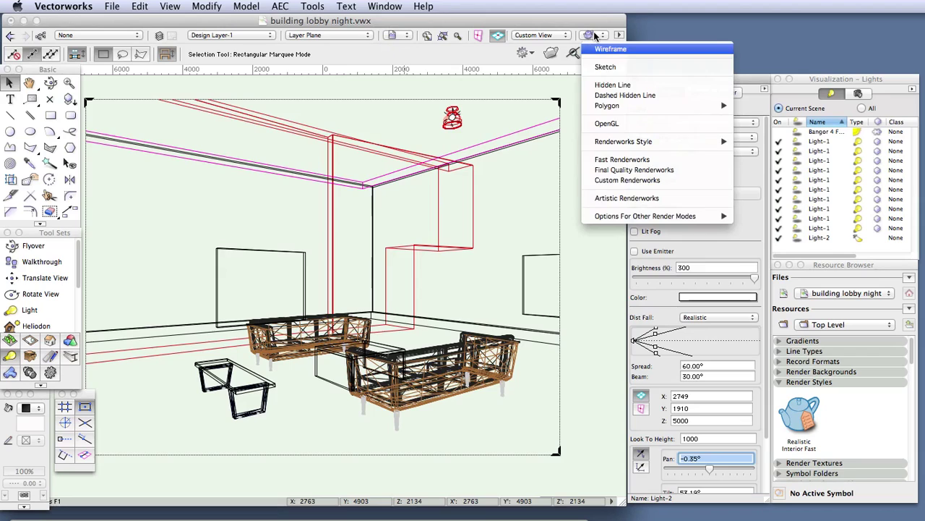
mouse_move(612, 142)
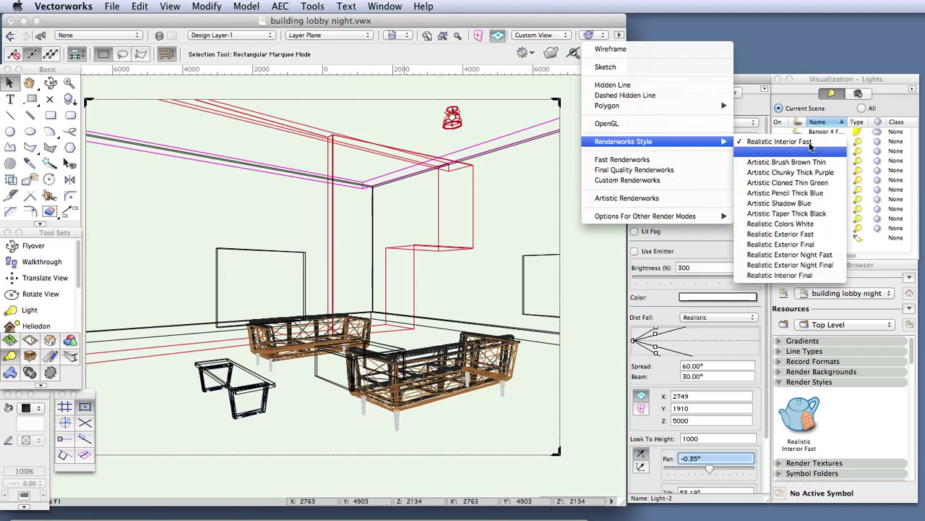
click(810, 146)
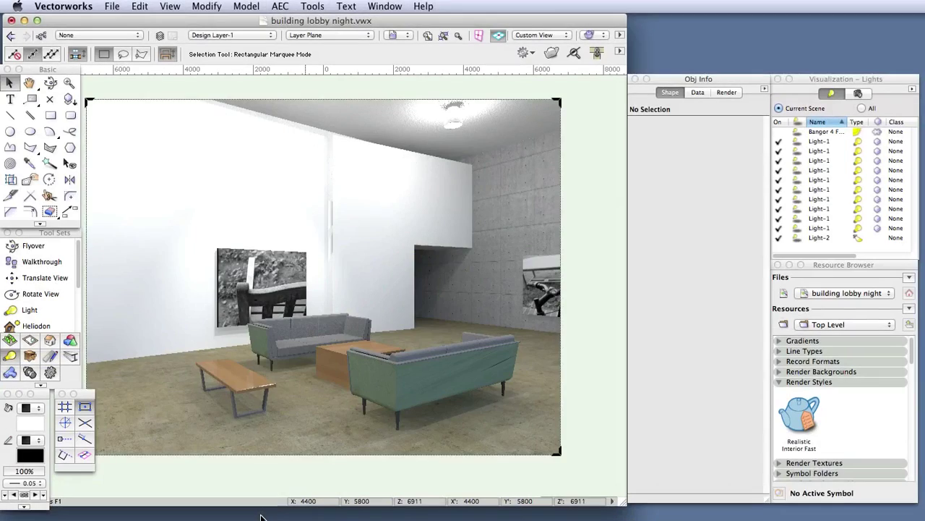
Duplicate the spotlight in the Top/Plan view and move the copy towards the end wall, to about X 7260, Y 1440.
click(566, 36)
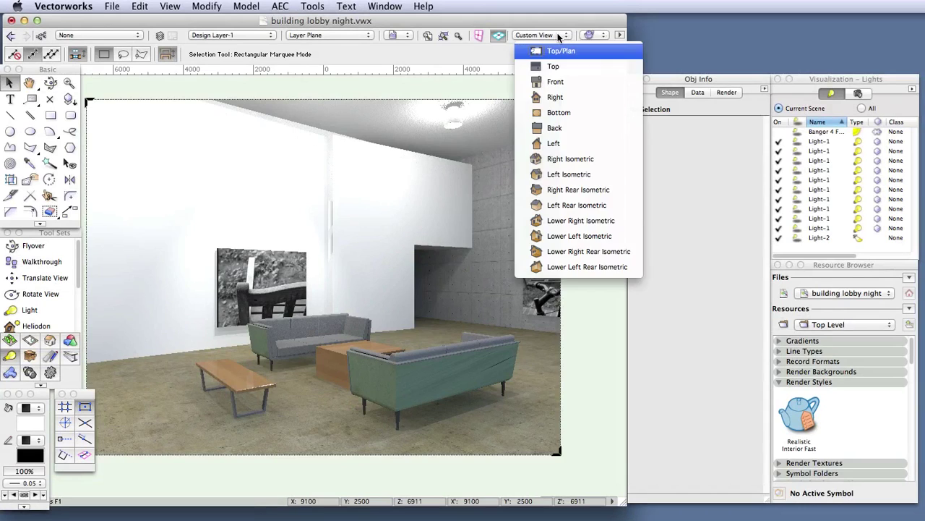
click(531, 52)
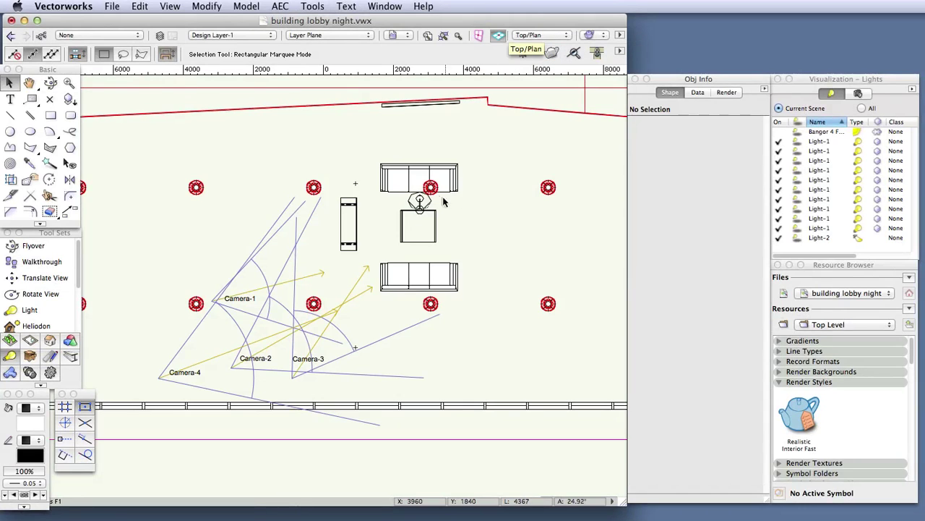
click(418, 199)
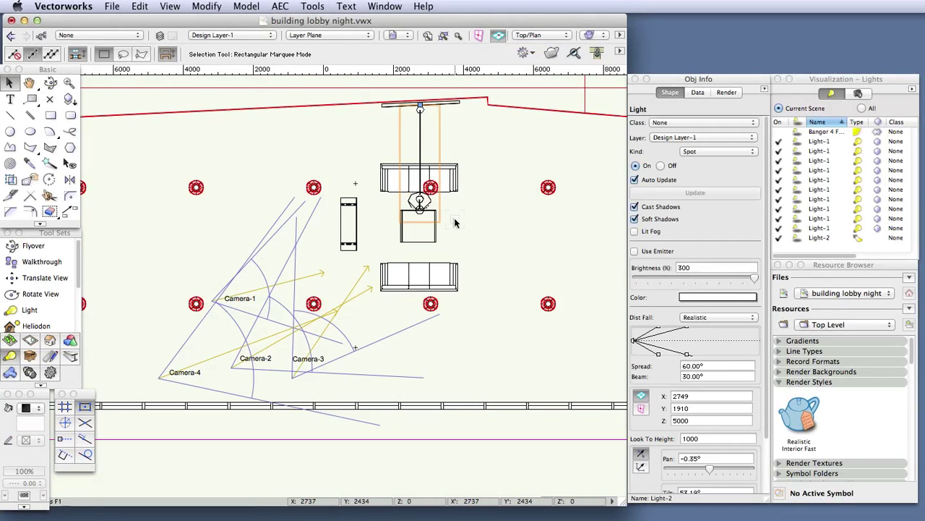
key(super+d)
click(462, 219)
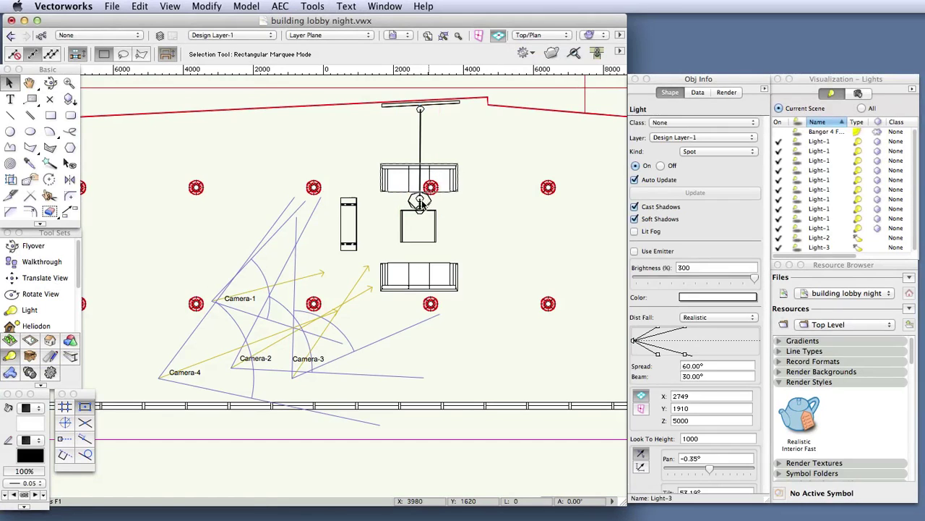
drag(421, 202, 574, 248)
scroll(584, 280, right, 5)
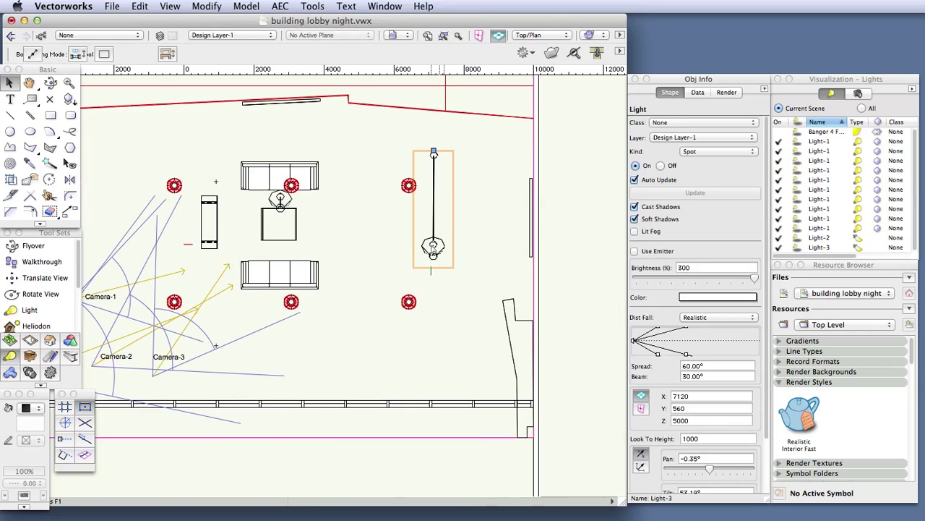
drag(433, 246, 438, 218)
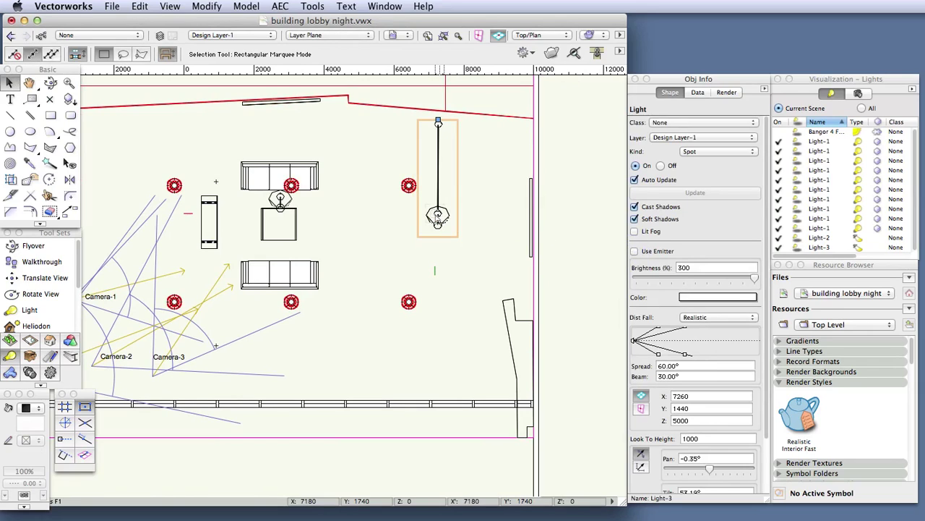
Set the copied spotlight's pan to -90.35° so it faces the end-wall picture, and move it to about X 6940, Y 1500.
scroll(723, 432, down, 3)
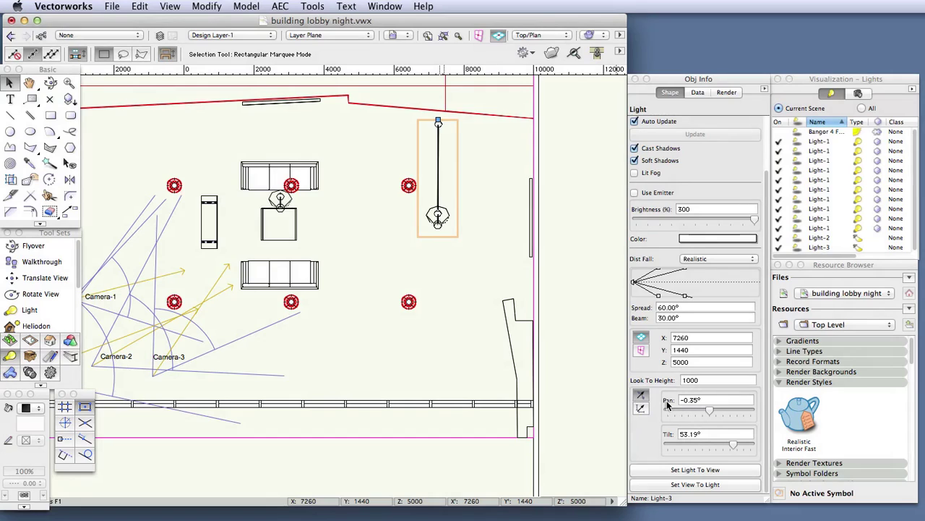
click(706, 399)
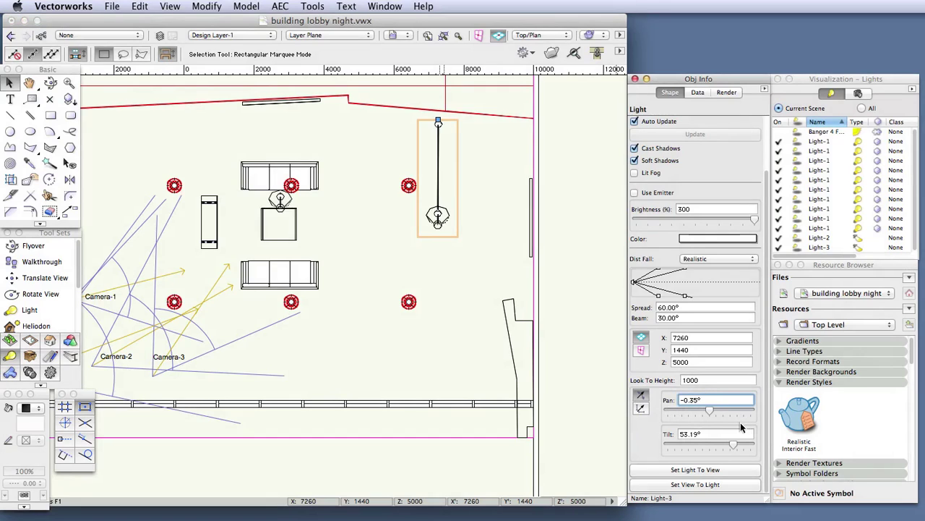
text(-90)
key(Tab)
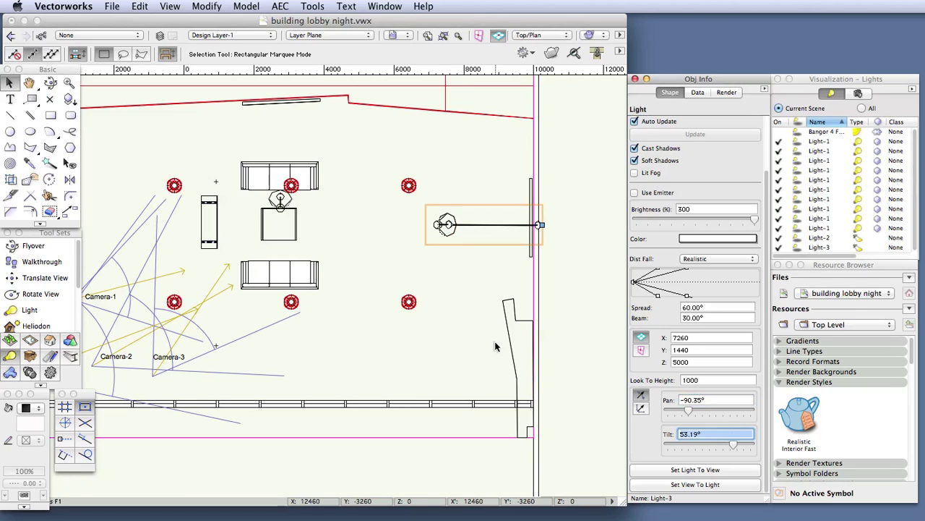
drag(437, 224, 427, 224)
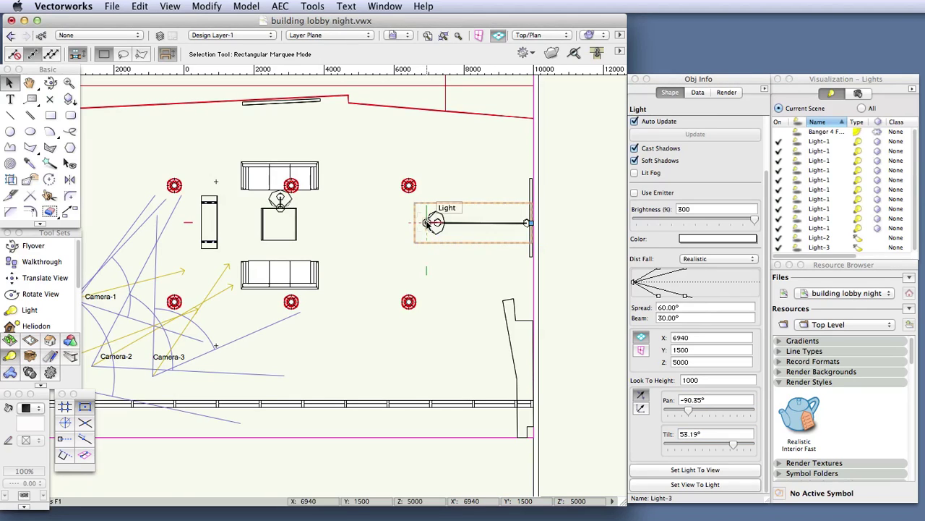
Render saved view 2 with the Realistic Interior Fast Renderworks style, and clear the selection.
click(396, 35)
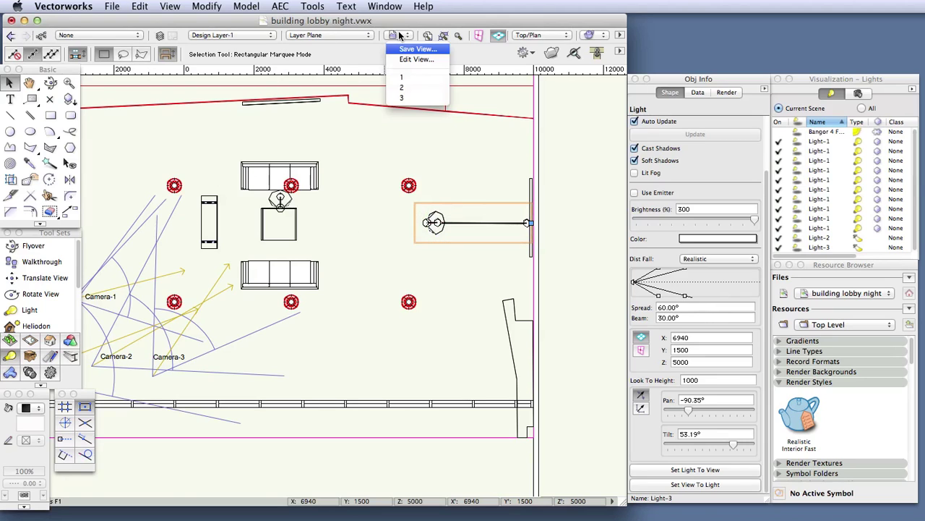
click(404, 86)
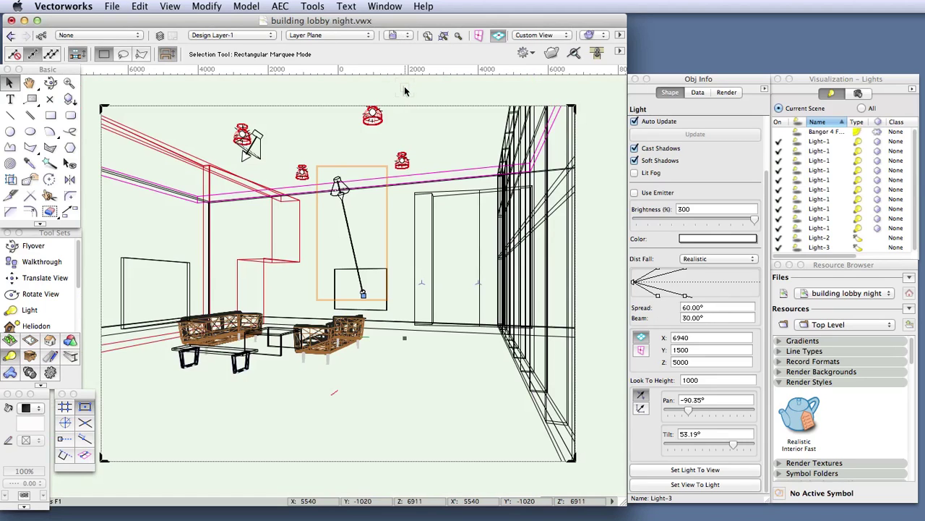
click(588, 35)
mouse_move(640, 143)
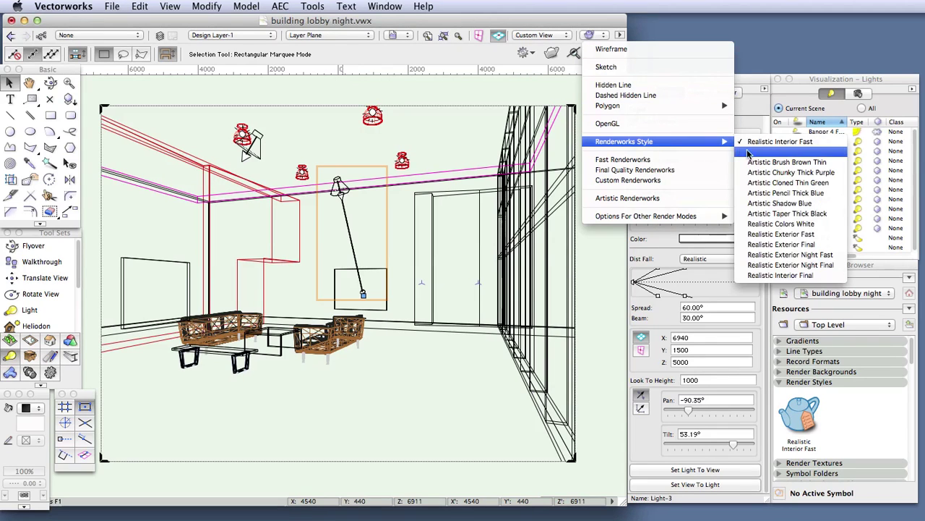
click(780, 142)
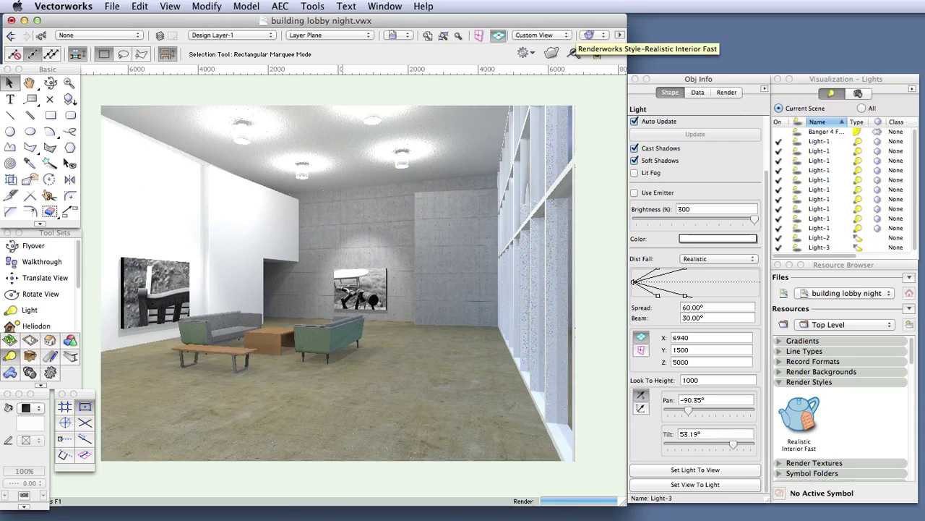
click(603, 466)
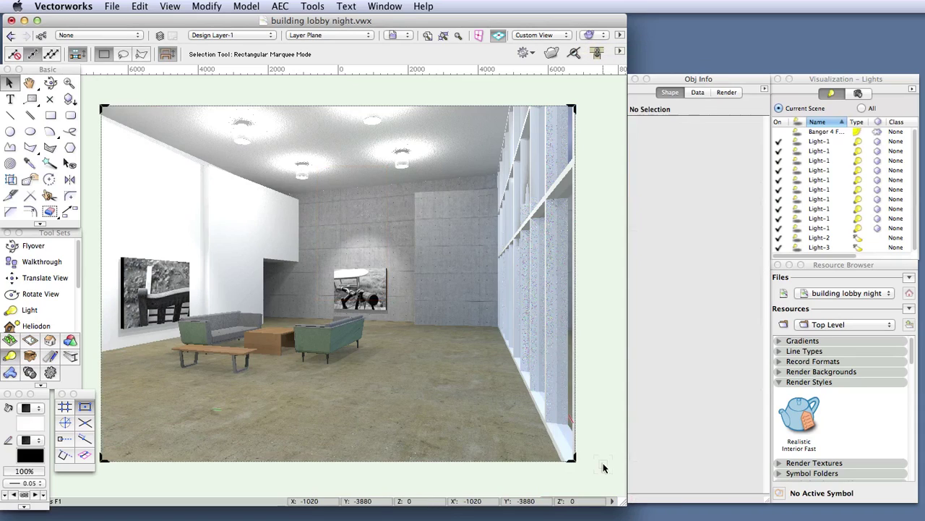
Return the view to wireframe and set the end-wall picture's spotlight to a spread of 59.80° and a beam of 30.63°.
click(589, 34)
click(611, 49)
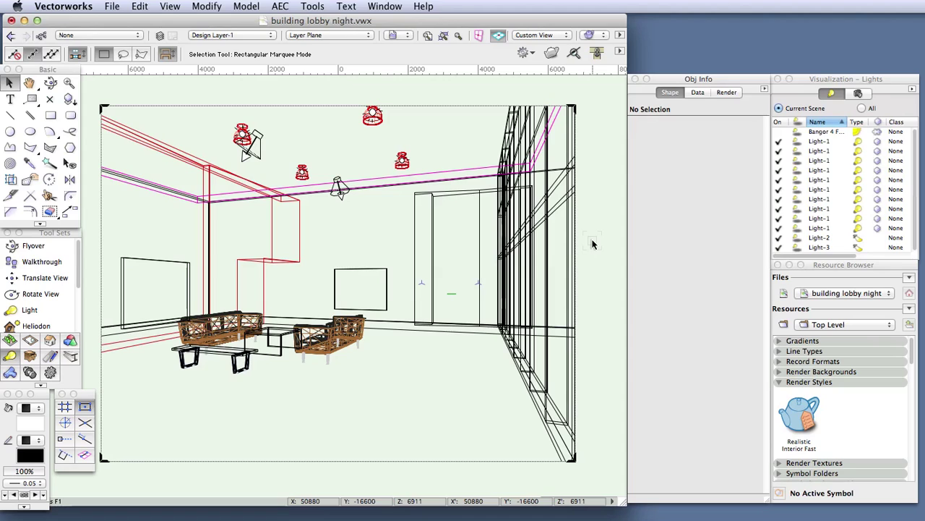
click(339, 191)
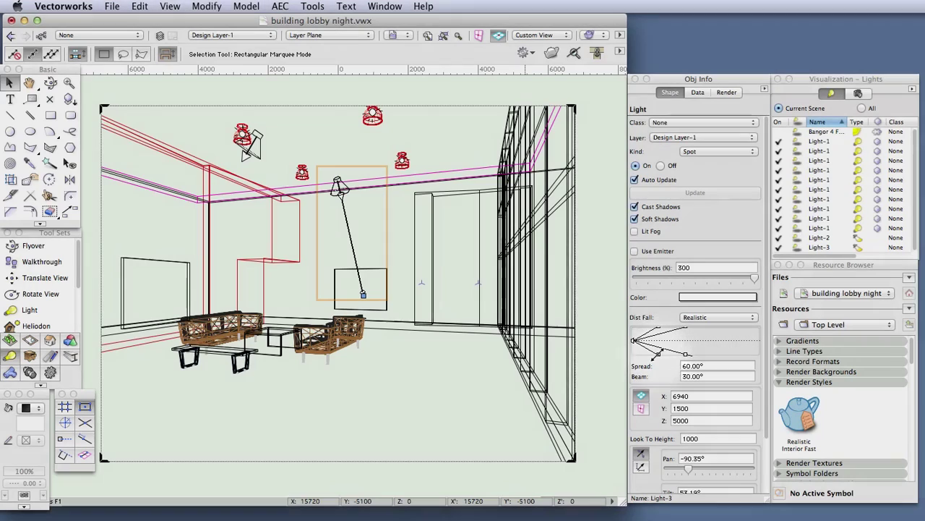
drag(658, 352, 654, 349)
drag(642, 351, 685, 356)
Re-aim the end-wall spotlight by setting its pan to -88.00° and its tilt to 55.00°.
scroll(700, 414, down, 3)
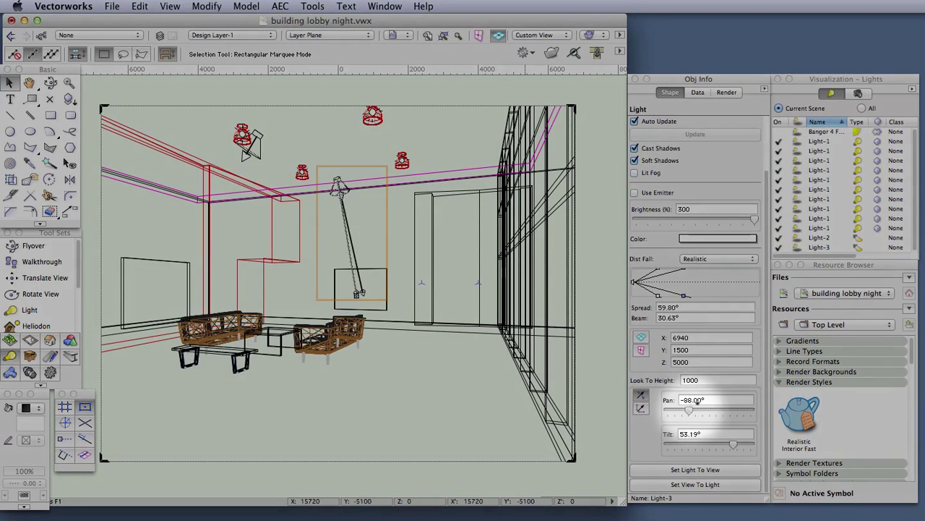
mouse_move(689, 410)
mouse_down()
mouse_move(701, 410)
mouse_move(683, 405)
mouse_move(690, 408)
mouse_up()
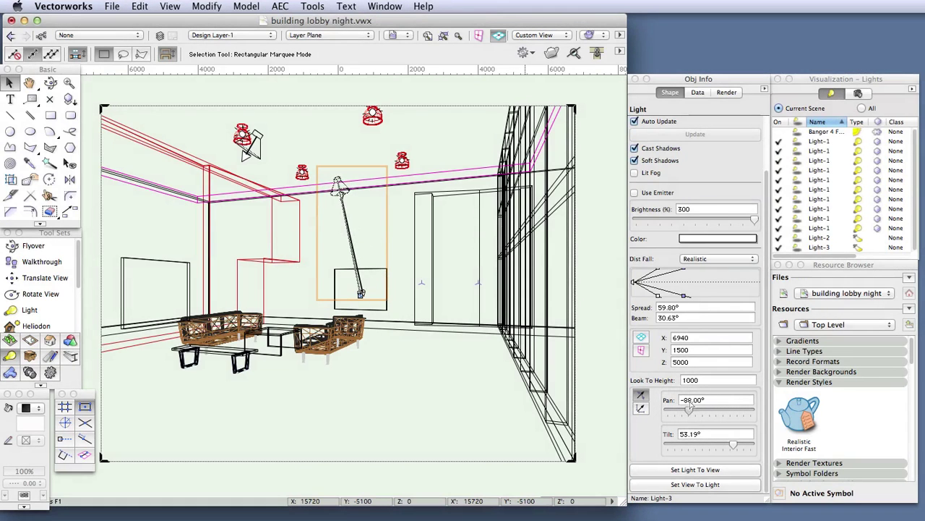
mouse_move(734, 442)
mouse_down()
mouse_move(722, 442)
mouse_move(735, 443)
mouse_up()
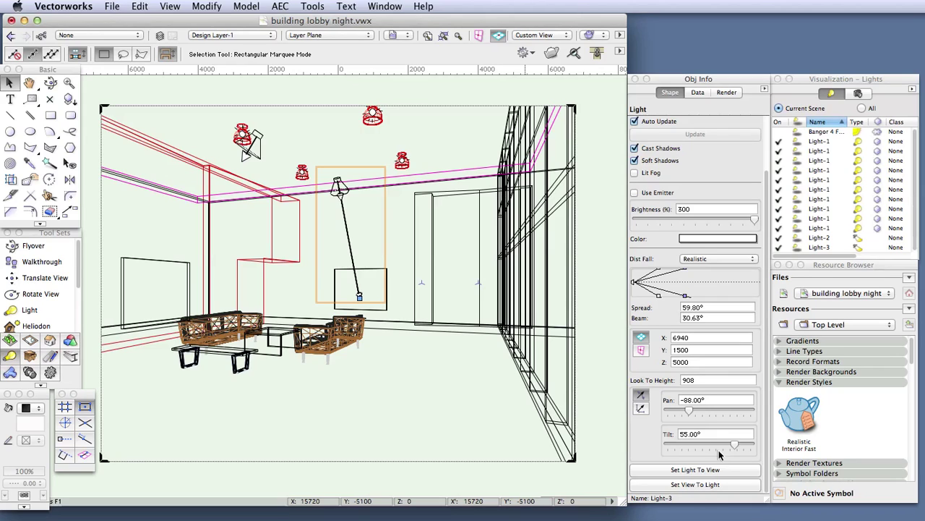
Enable the emitter option for the end-wall spotlight and set its brightness value to 1750 lumens.
scroll(719, 450, up, 3)
scroll(719, 450, up, 2)
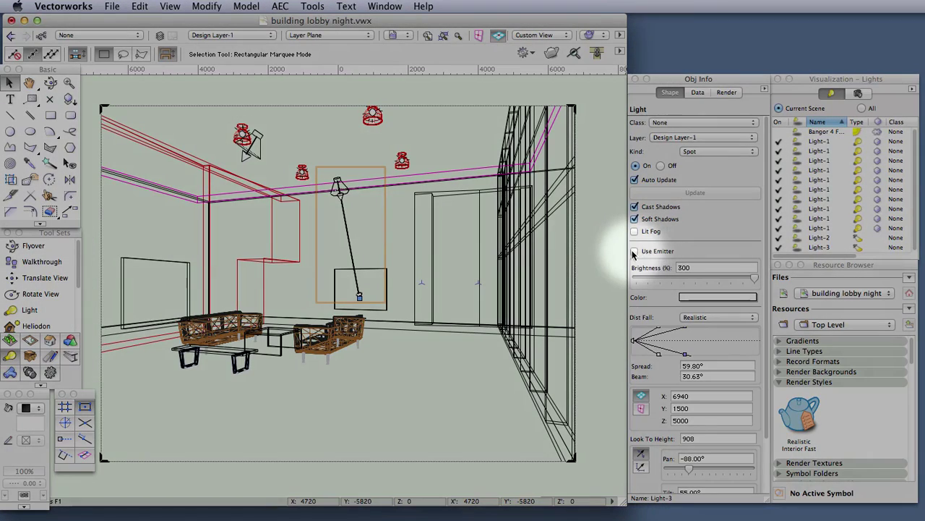
click(635, 251)
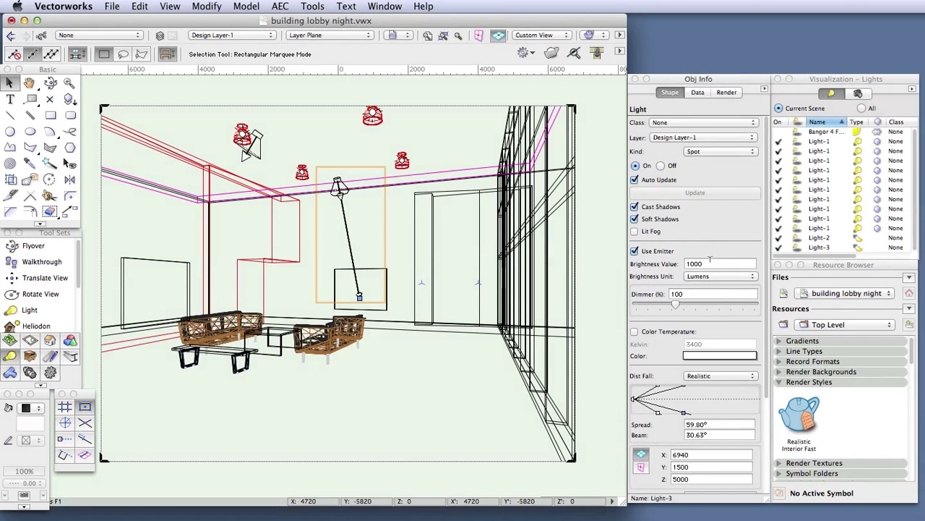
double_click(713, 262)
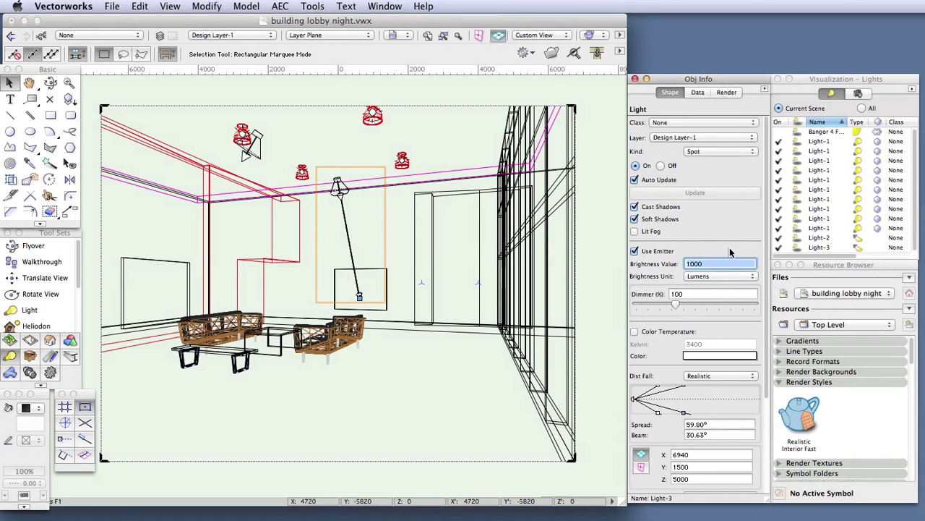
text(20)
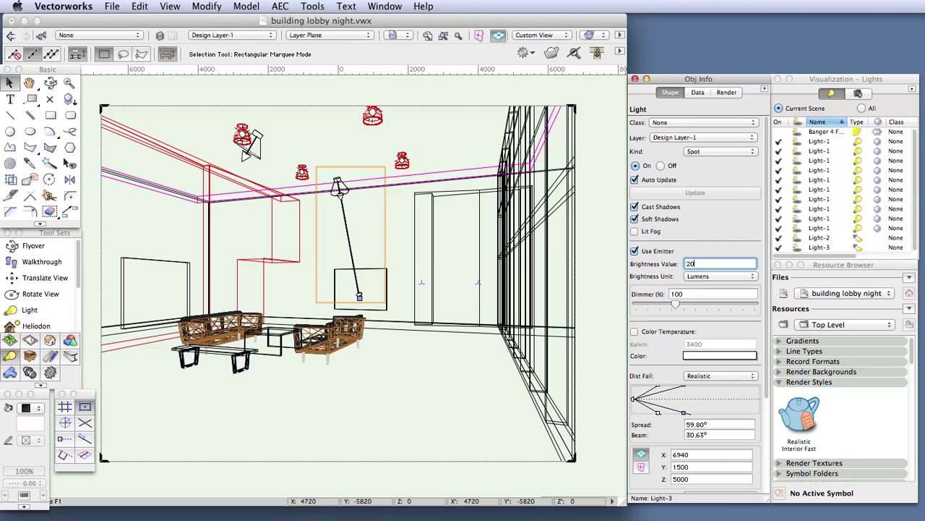
text(00)
key(BackSpace)
key(BackSpace)
key(BackSpace)
key(BackSpace)
text(1750)
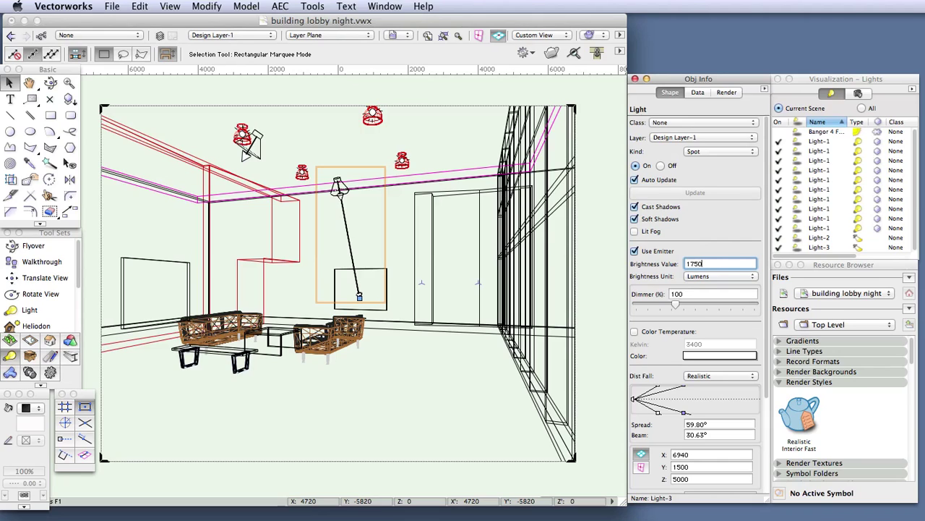
key(Tab)
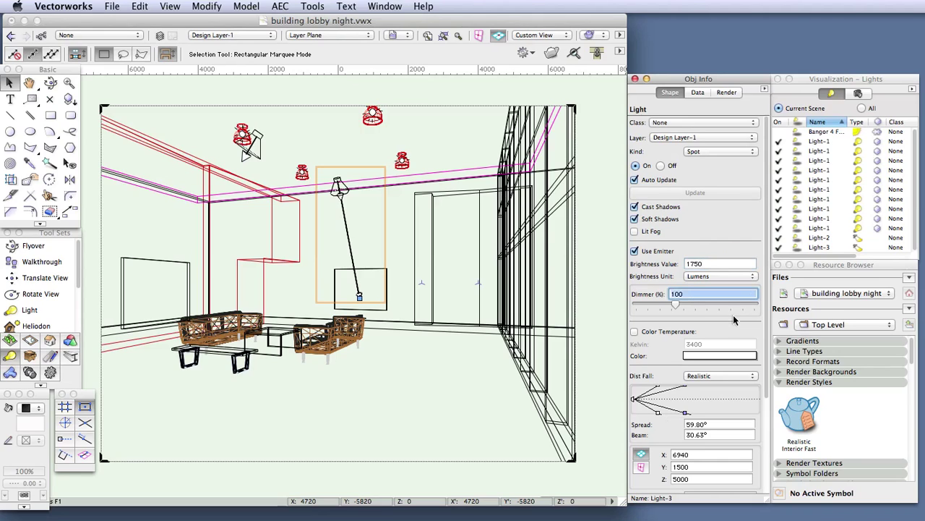